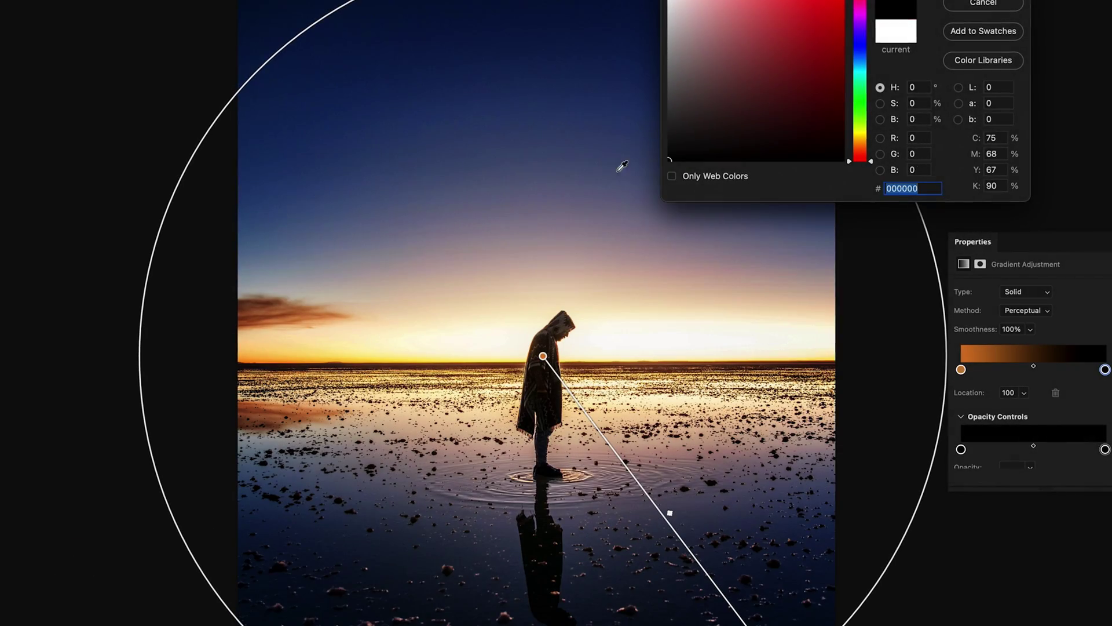
Switch to the Gradient tool on the Example 1 concert photo
key("Return")
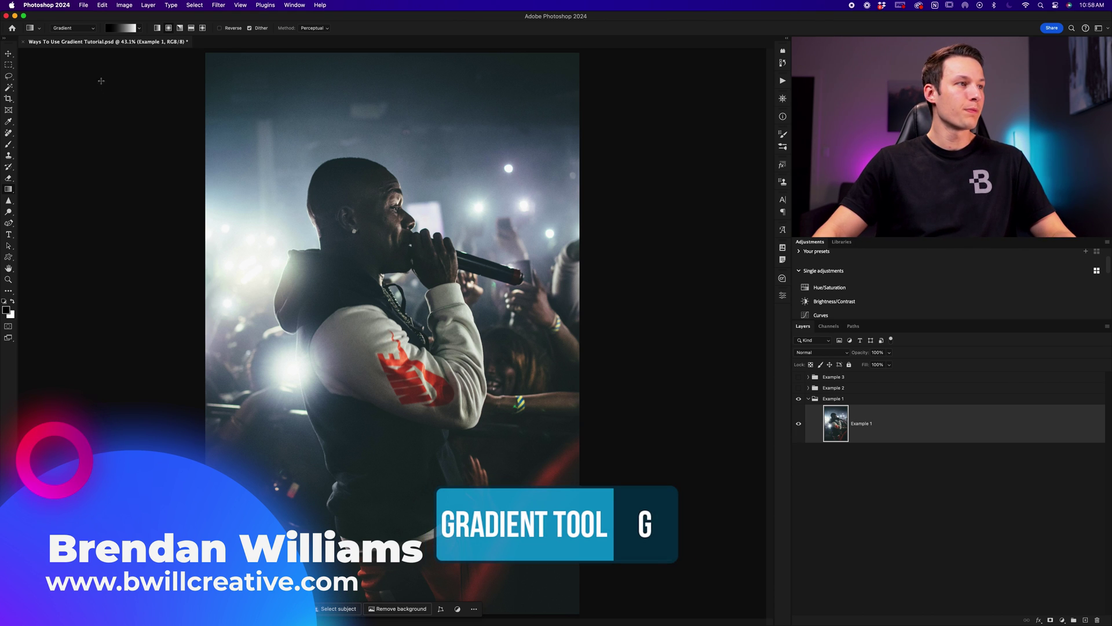
Keep the standard Gradient mode and choose the black-to-transparent Basics preset
left_click(64, 27)
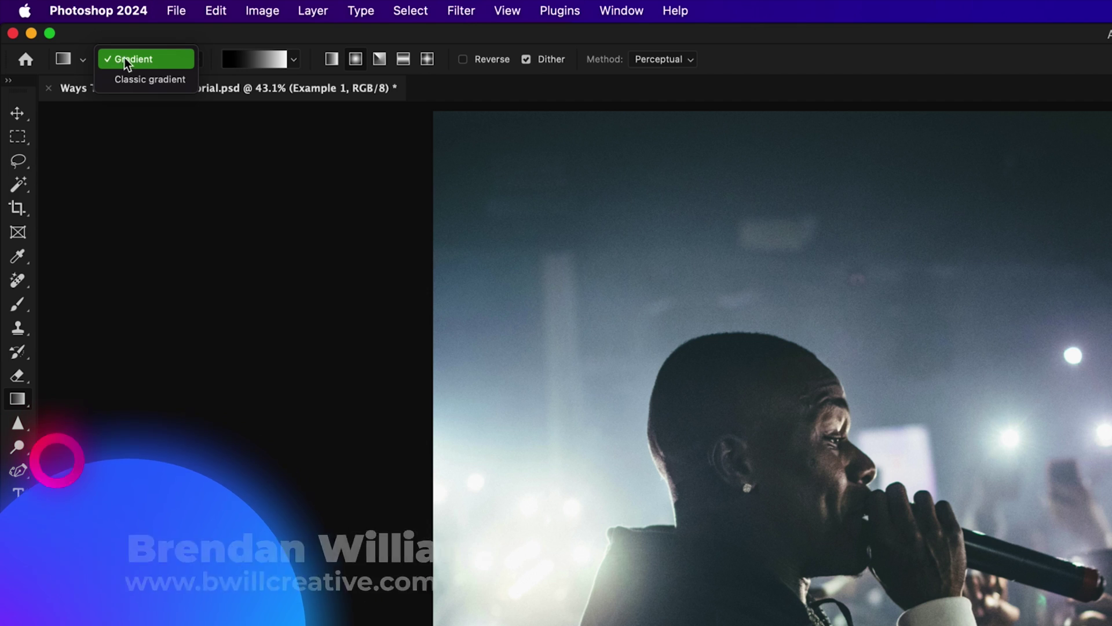
left_click(165, 60)
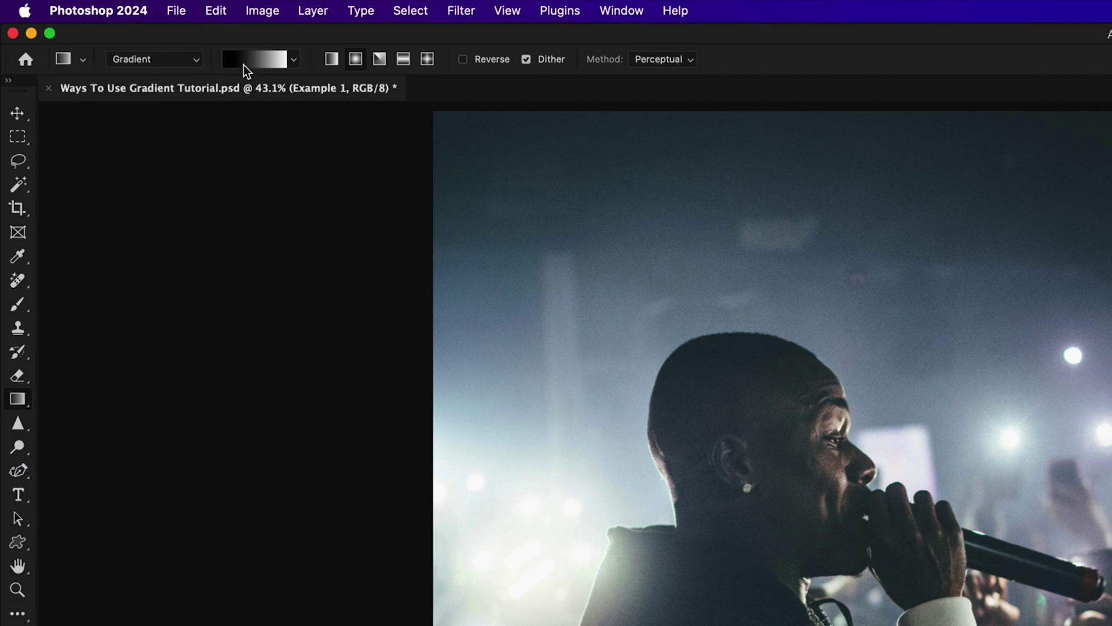
left_click(294, 60)
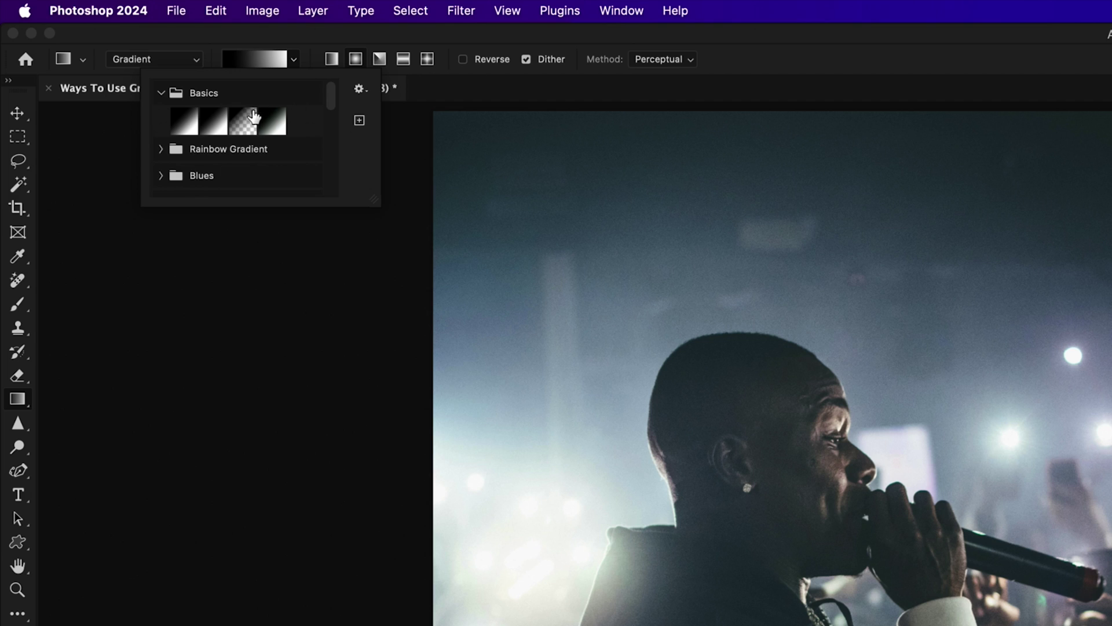
left_click(244, 124)
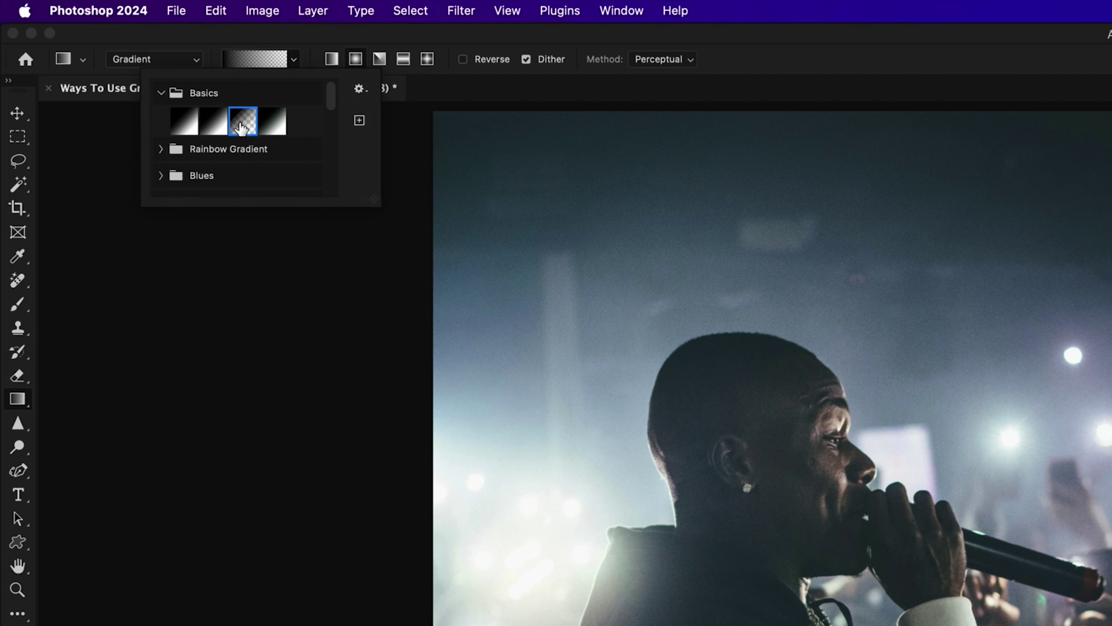
left_click(293, 64)
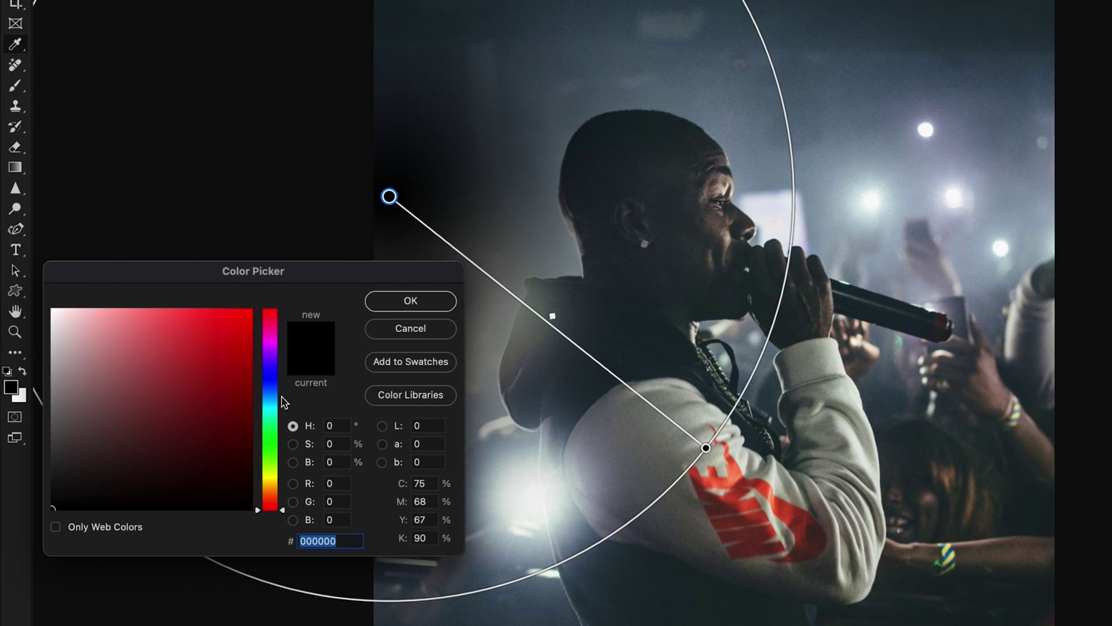
Set the radial gradient's colour to bright cyan #31e7f7
left_click_drag(272, 406, 272, 406)
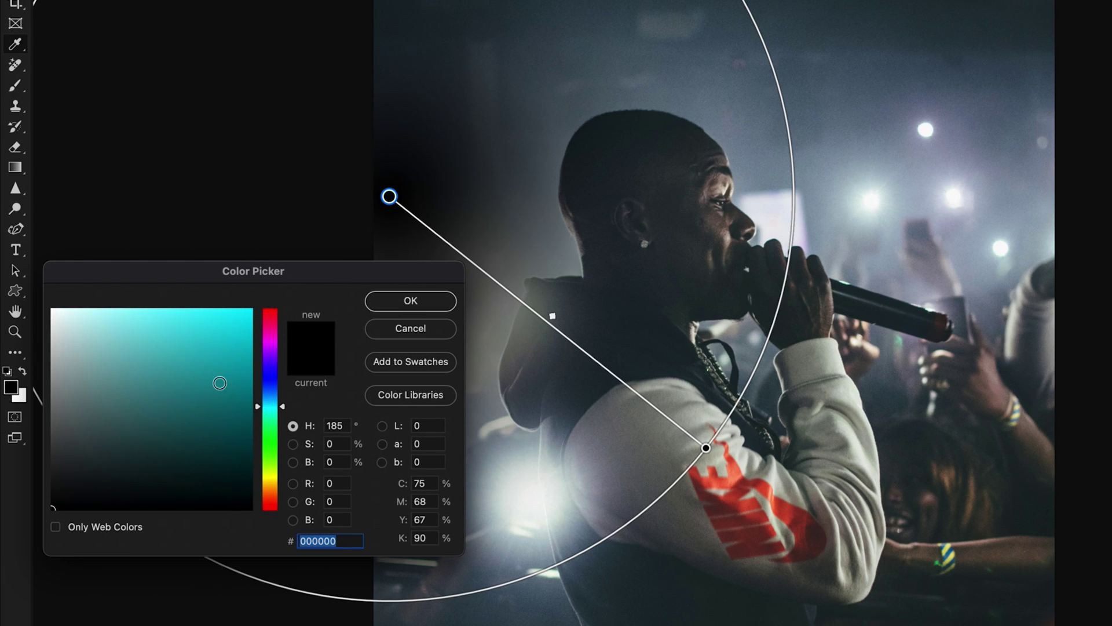
mouse_move(218, 380)
left_mouse_down()
mouse_move(240, 346)
mouse_move(210, 314)
left_mouse_up()
left_click(394, 304)
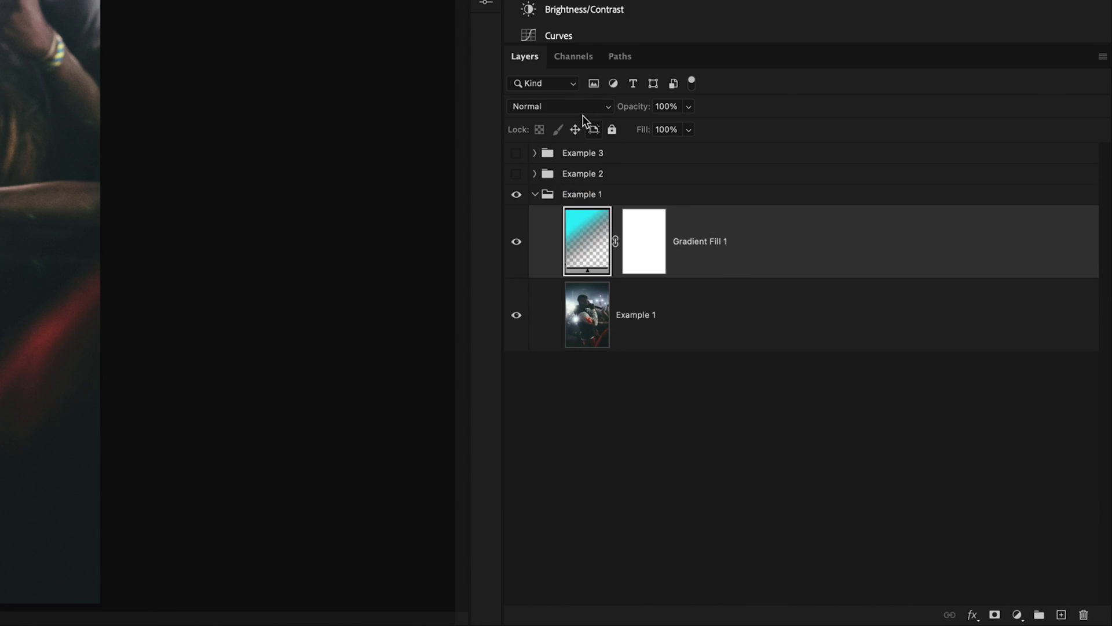
Set Gradient Fill 1's blend mode to Linear Dodge (Add) and lower its opacity to 58%
left_click(578, 108)
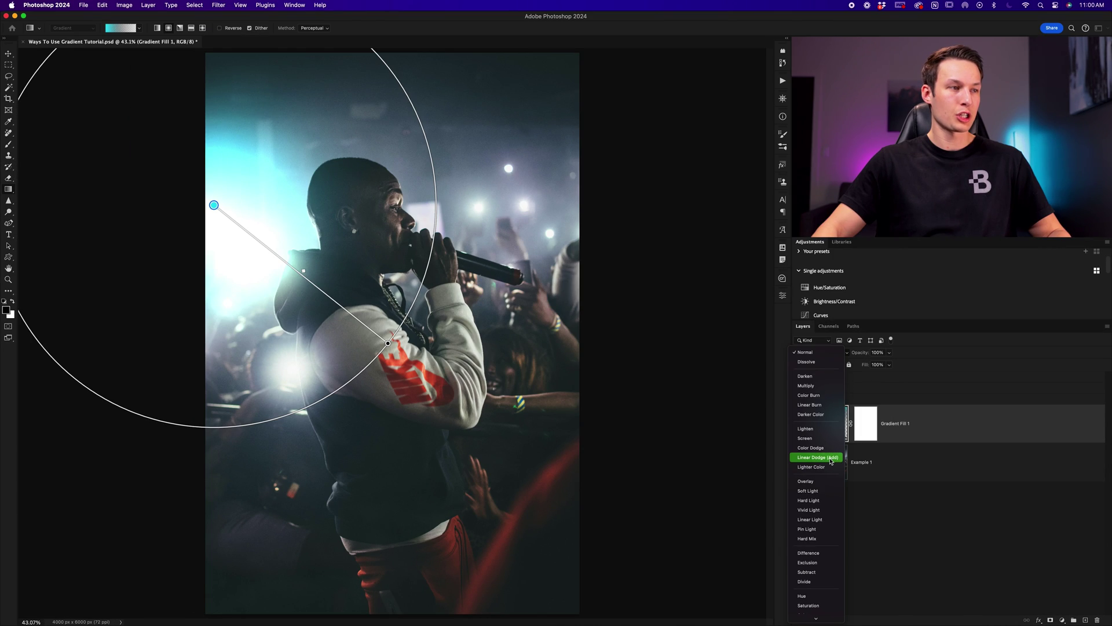
left_click(575, 307)
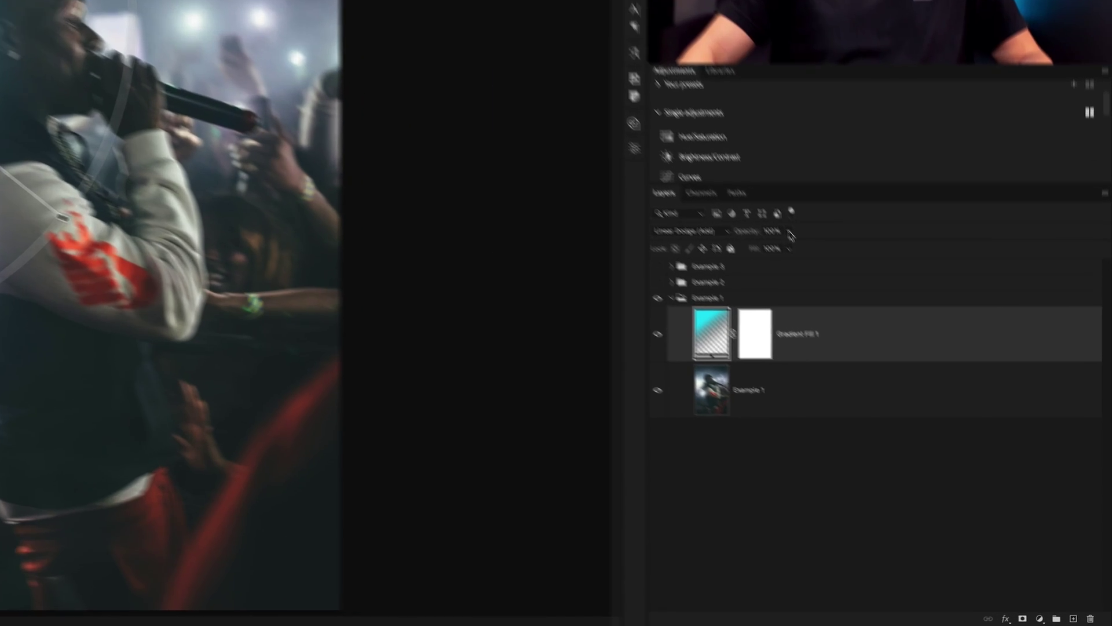
left_click(889, 353)
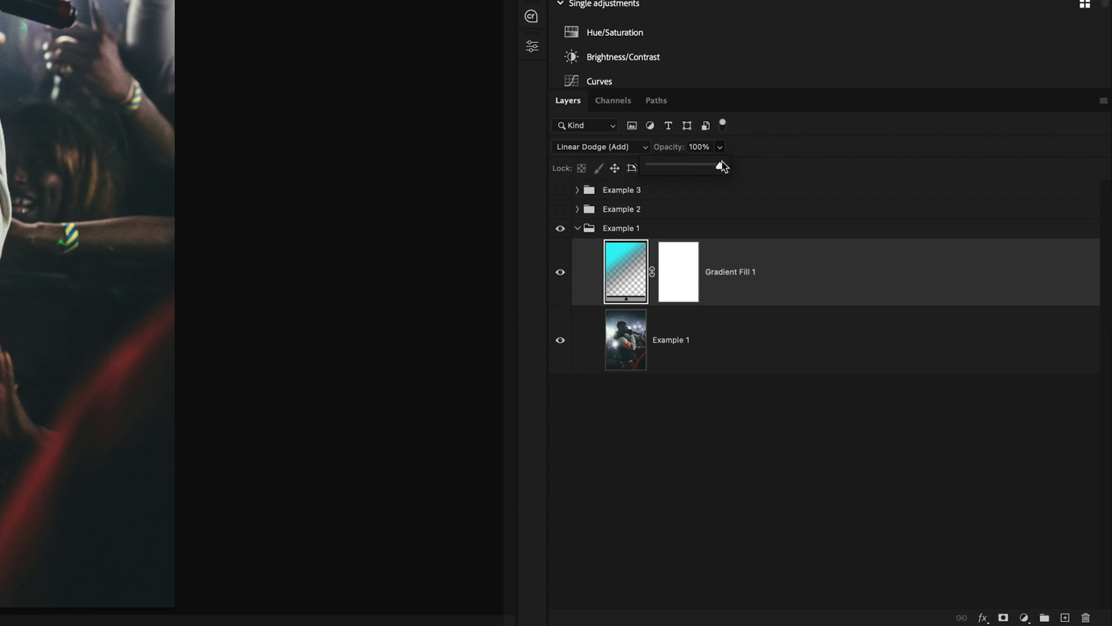
left_click_drag(719, 168, 706, 170)
left_click_drag(697, 166, 690, 167)
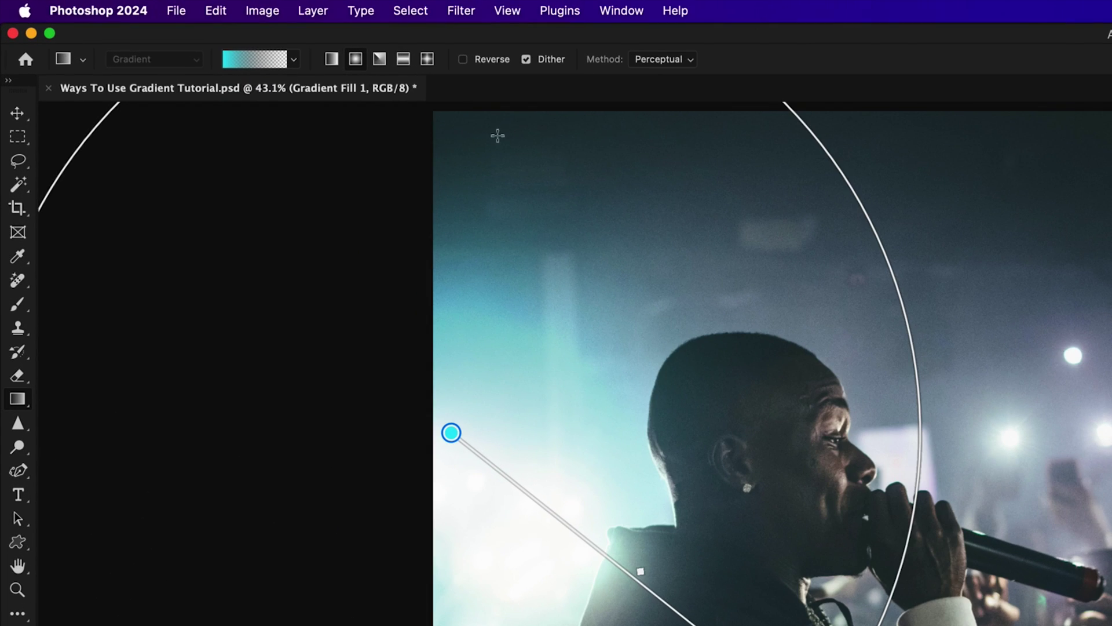
Make Gradient Fill 1 a longer linear gradient and shift its colour to a deeper, bluer teal
left_click(333, 61)
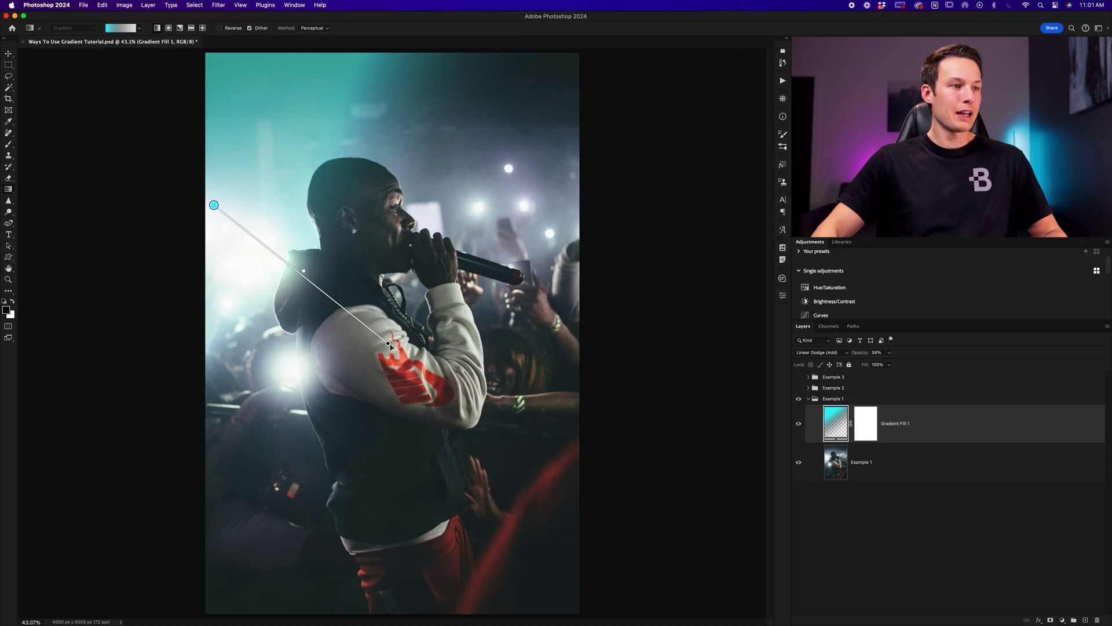
left_click_drag(388, 344, 396, 371)
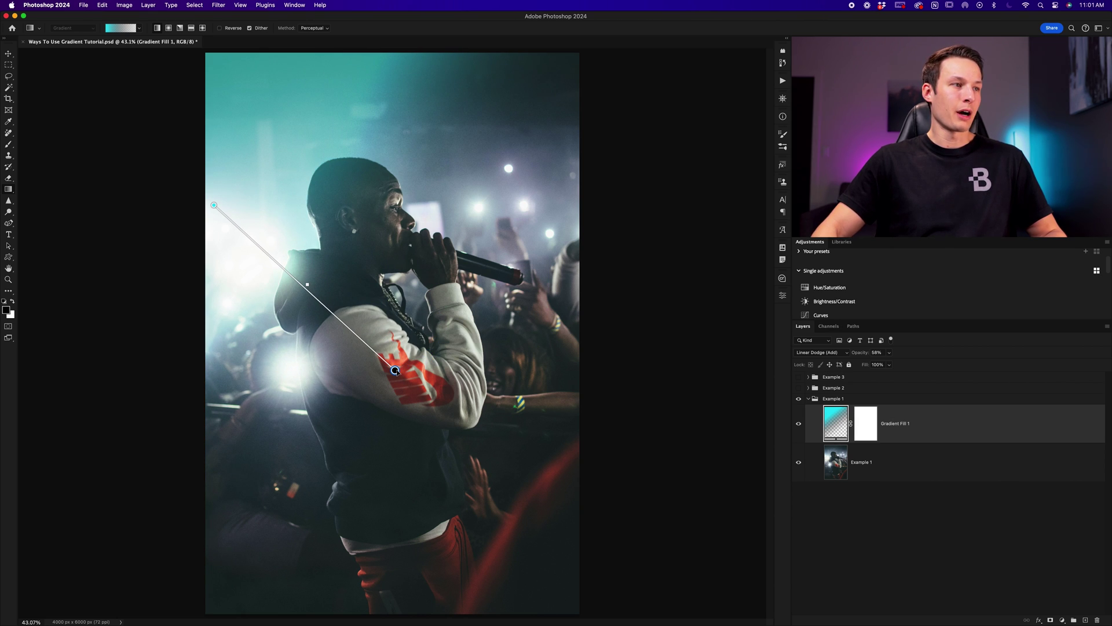
double_click(214, 205)
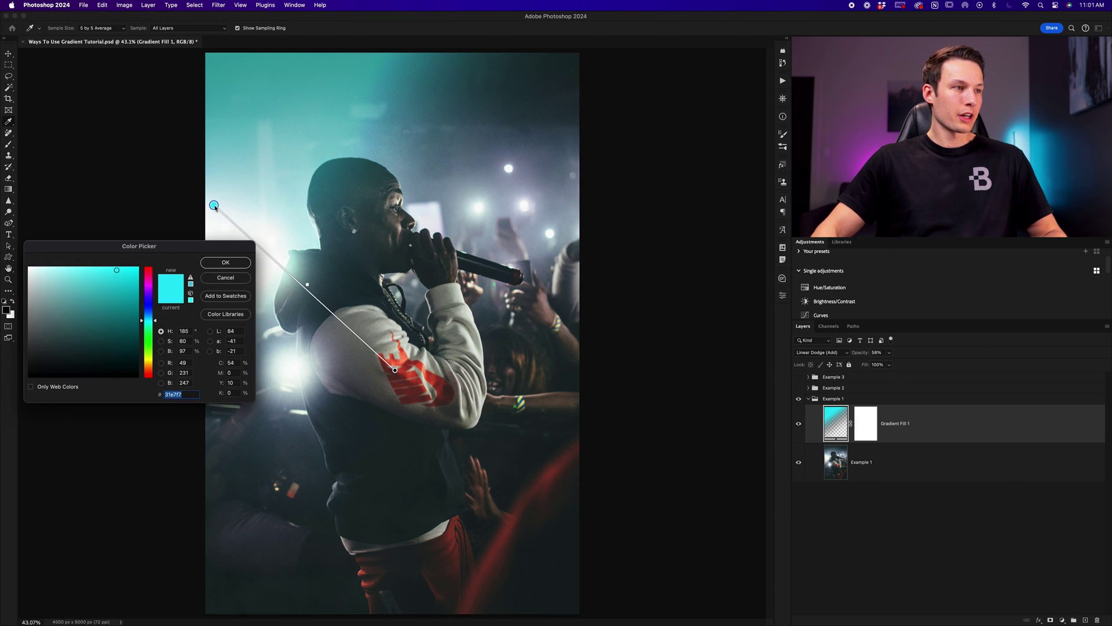
left_click_drag(145, 312, 146, 320)
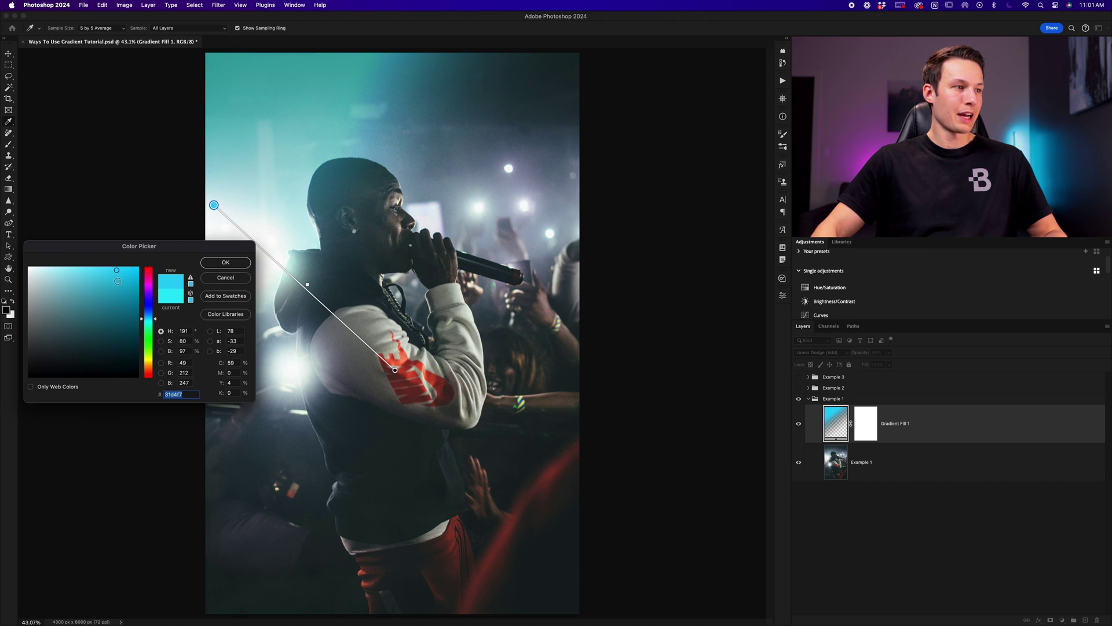
left_click_drag(118, 272, 114, 308)
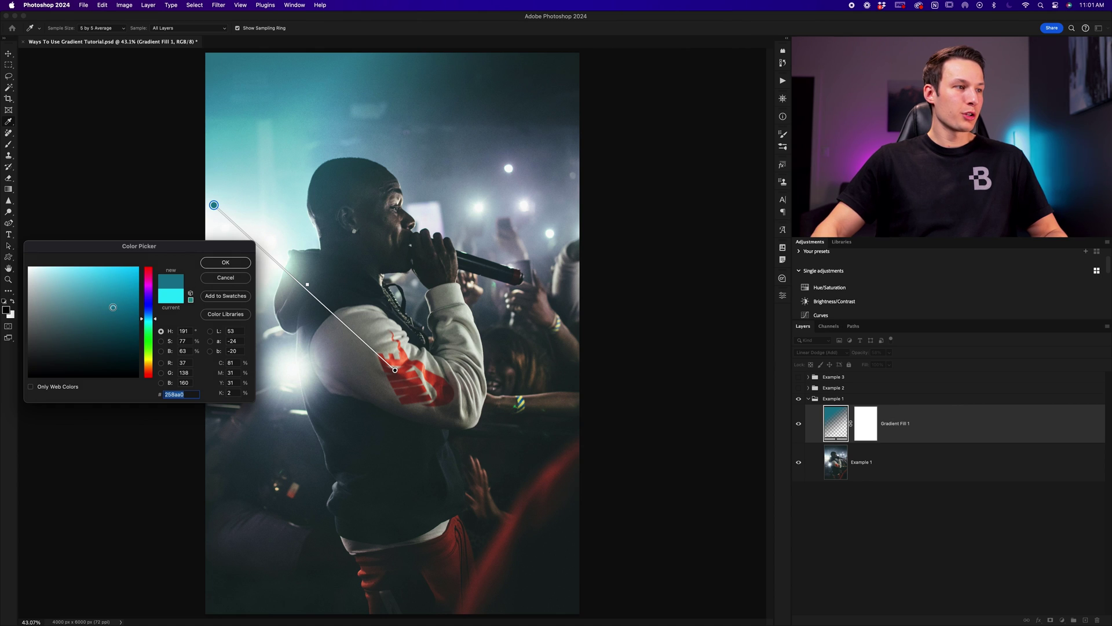
left_click(228, 263)
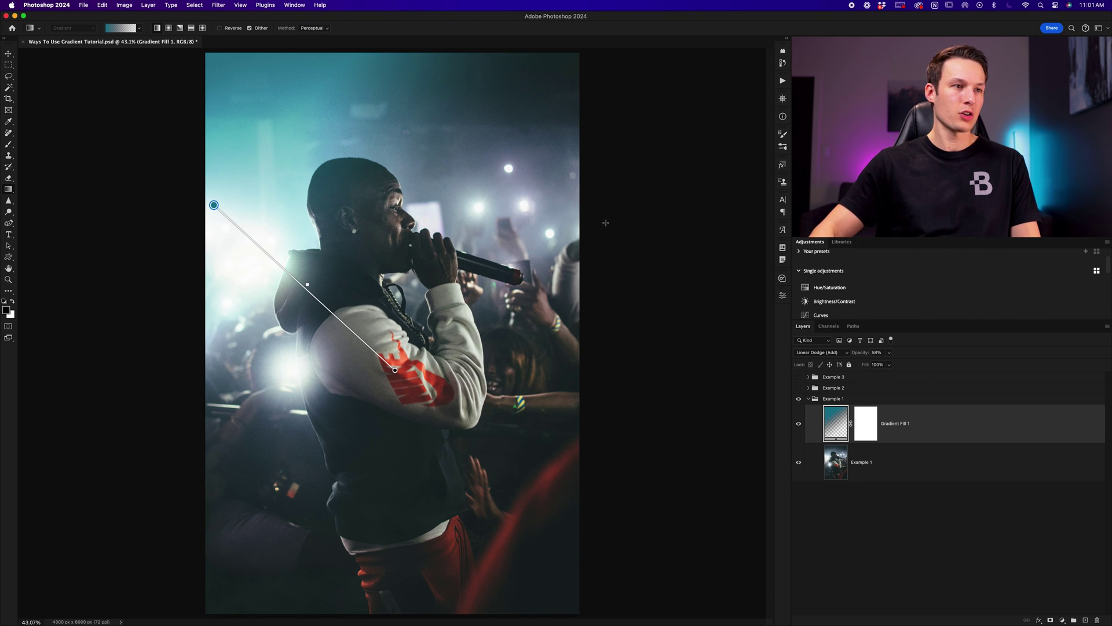
Draw a radial gradient from the right edge toward the shoulder, coloured light orange #f6c776
left_click_drag(617, 207, 358, 312)
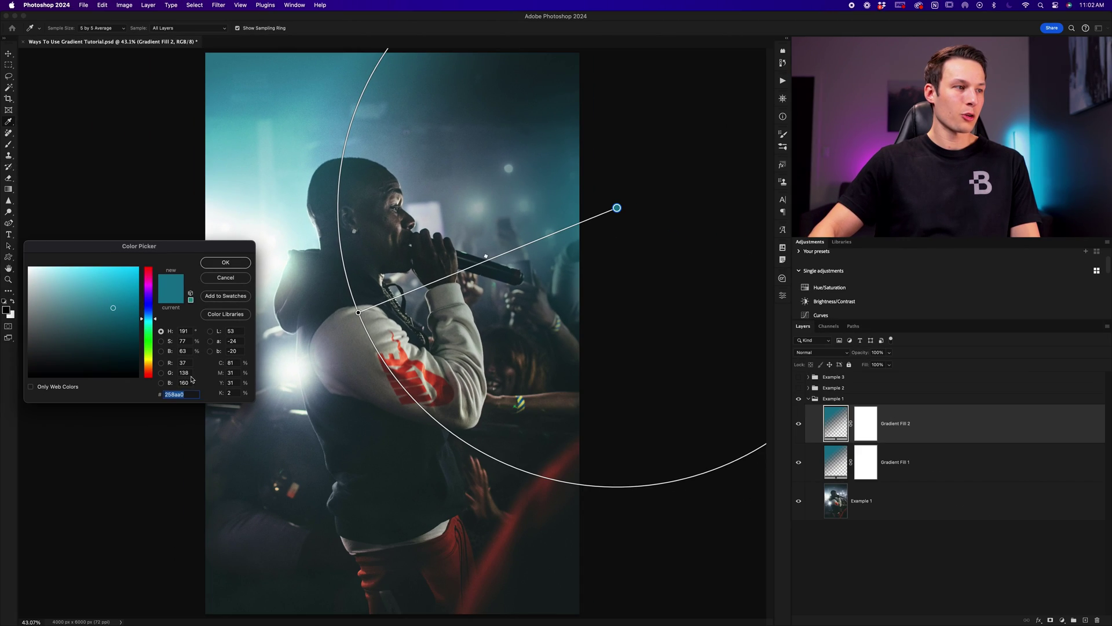
left_click_drag(148, 364, 149, 369)
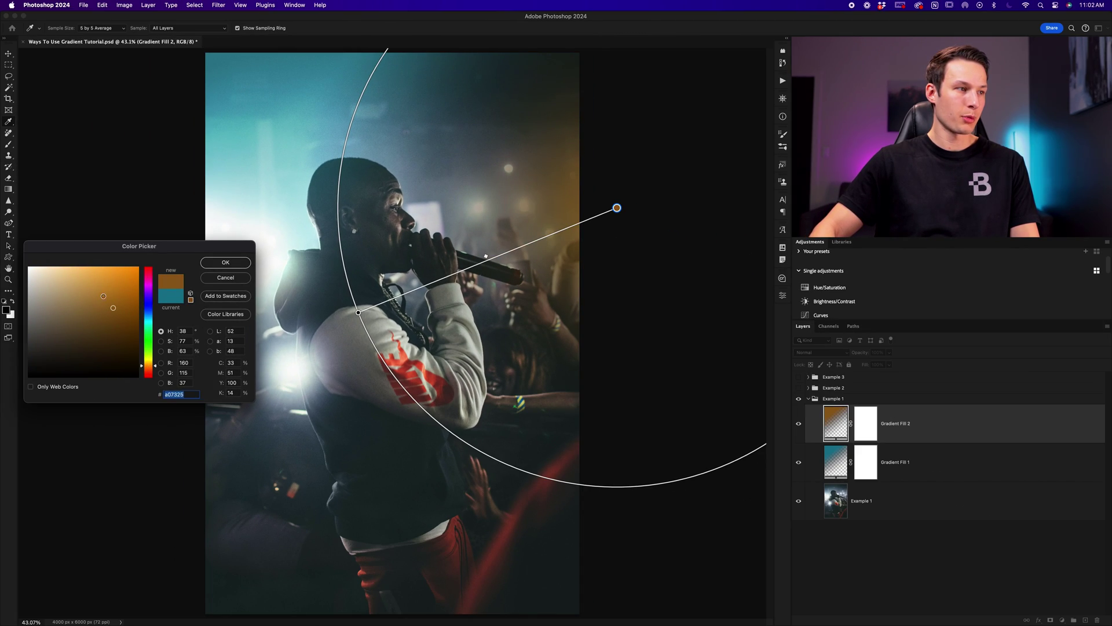
left_click(86, 270)
left_click(238, 258)
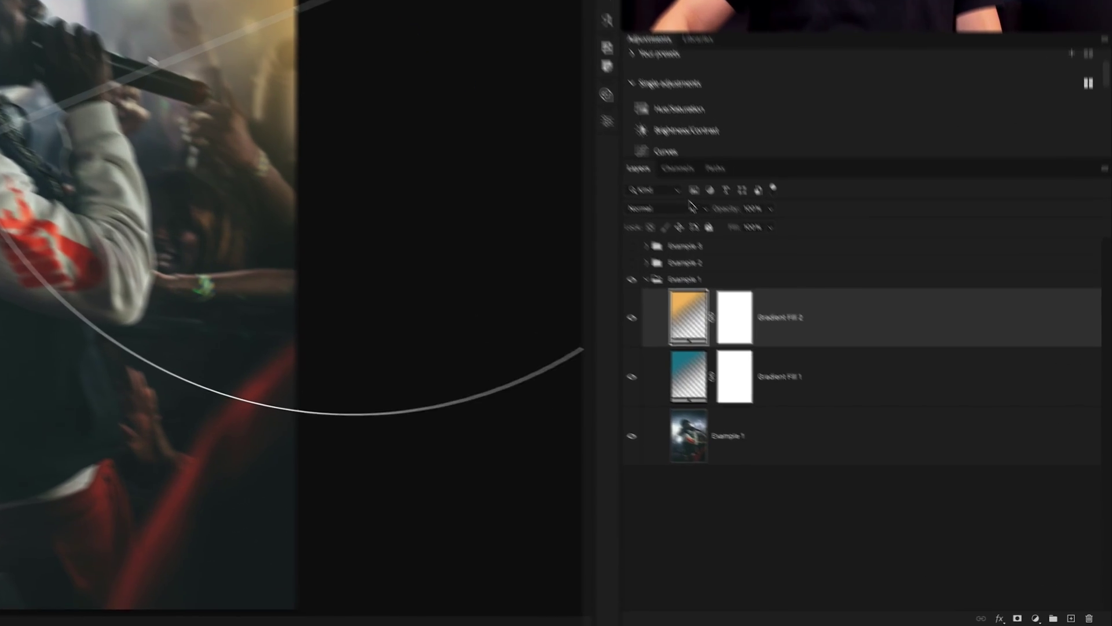
Set Gradient Fill 2's blend mode to Linear Dodge (Add) and lower its opacity to 73%
left_click(836, 353)
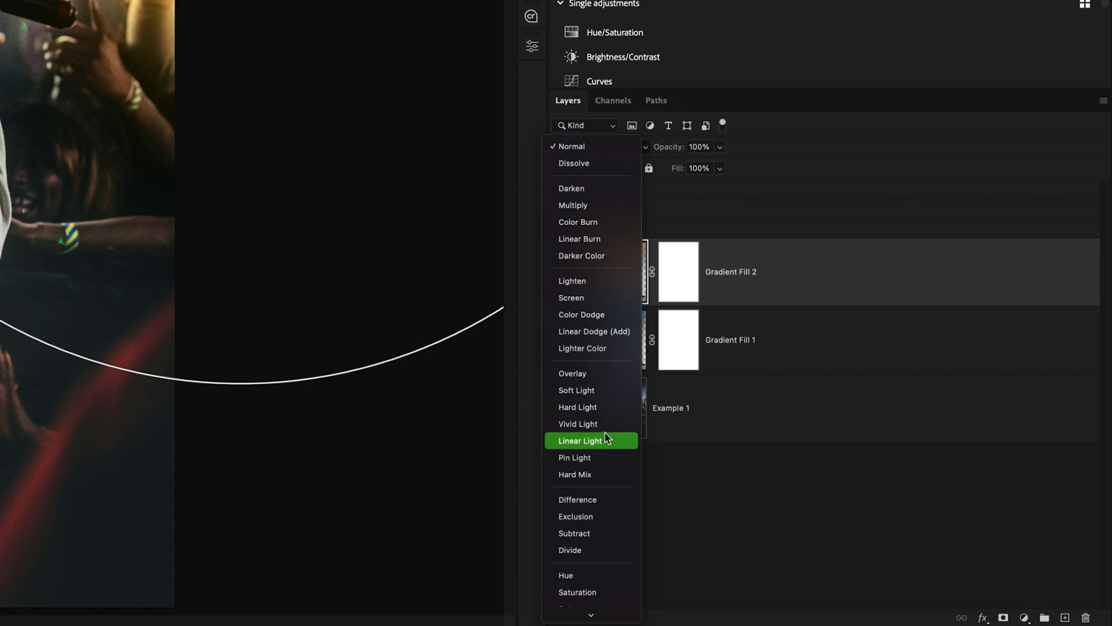
left_click(594, 331)
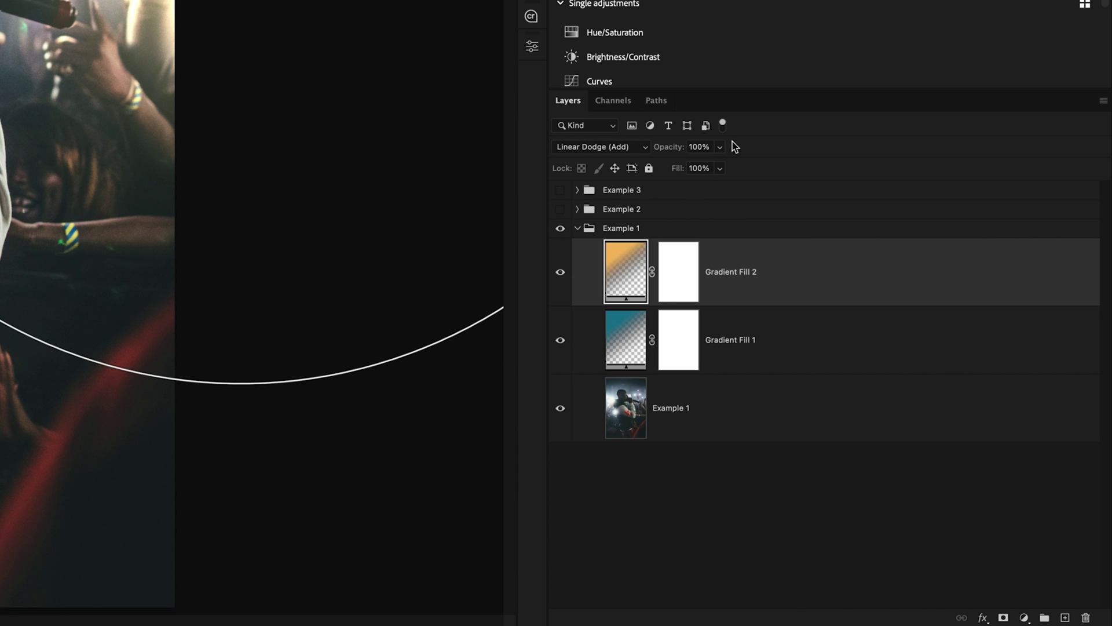
left_click_drag(721, 152, 703, 170)
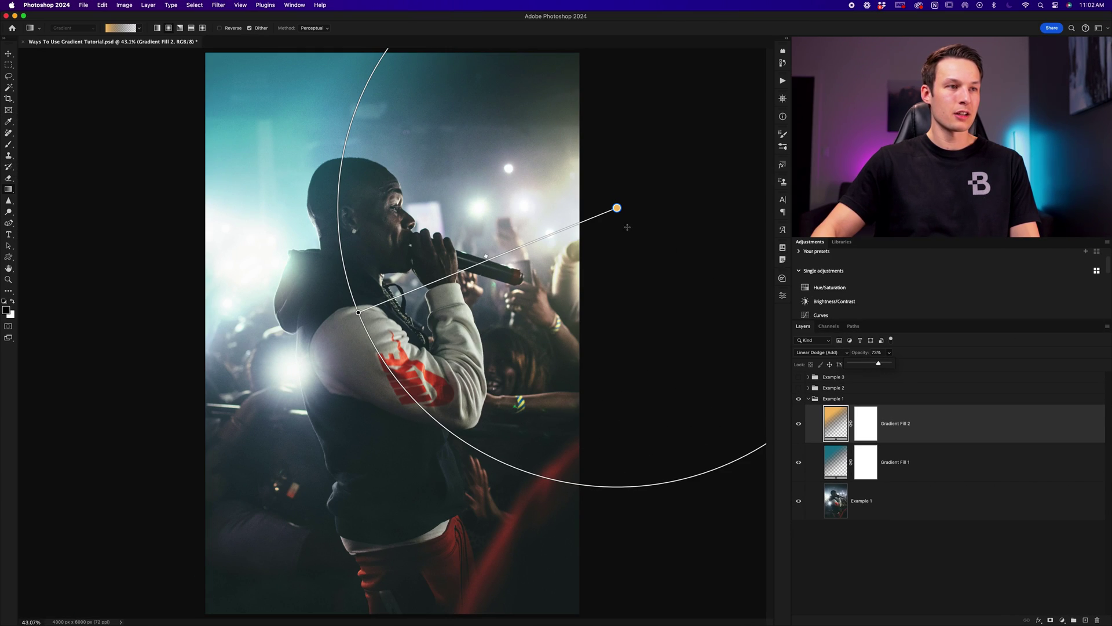
mouse_move(618, 209)
left_mouse_down()
mouse_move(586, 232)
mouse_move(614, 227)
left_mouse_up()
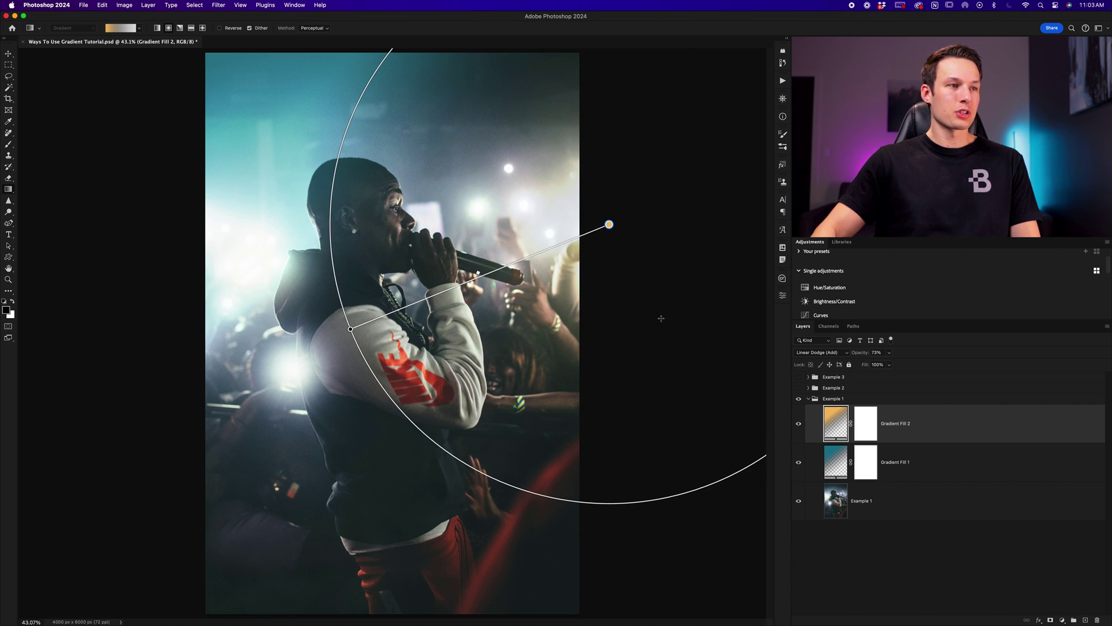
left_click_drag(802, 434, 799, 458)
left_click(799, 462)
left_click(799, 462)
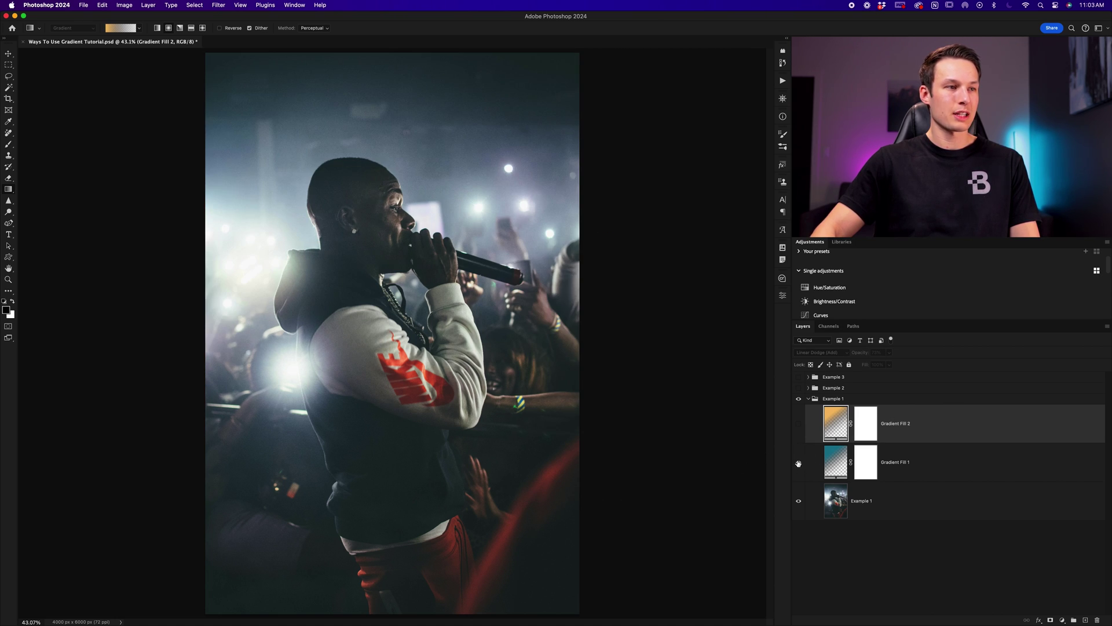
left_click(907, 568)
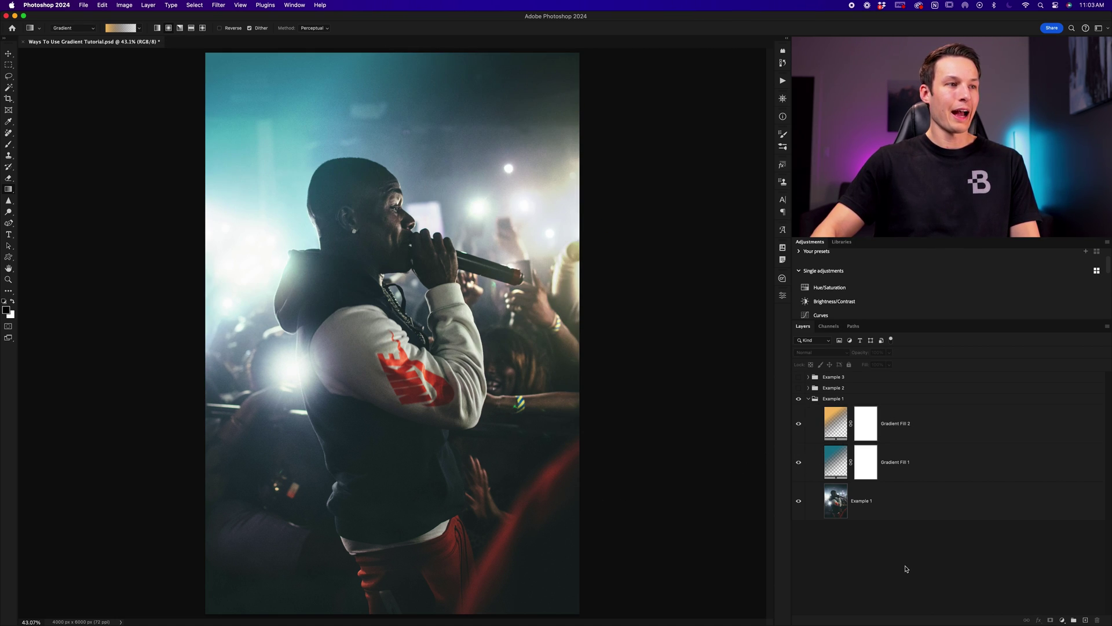
Hide Example 1, show and expand Example 2, and add a white mask to its photo layer
left_click(808, 399)
left_click(799, 387)
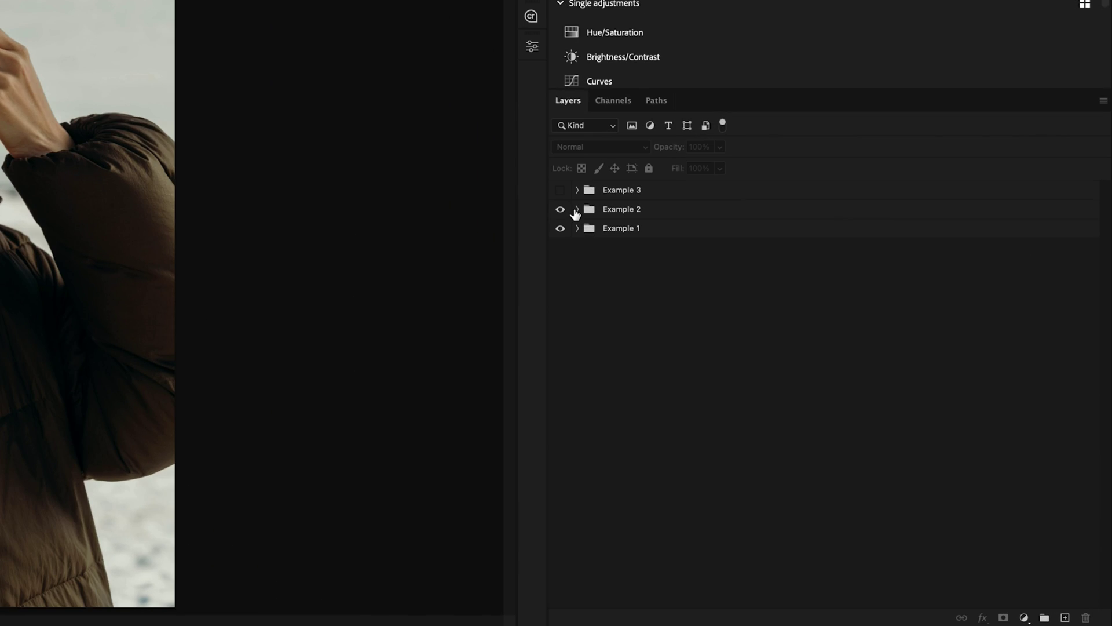
left_click(807, 390)
left_click(578, 209)
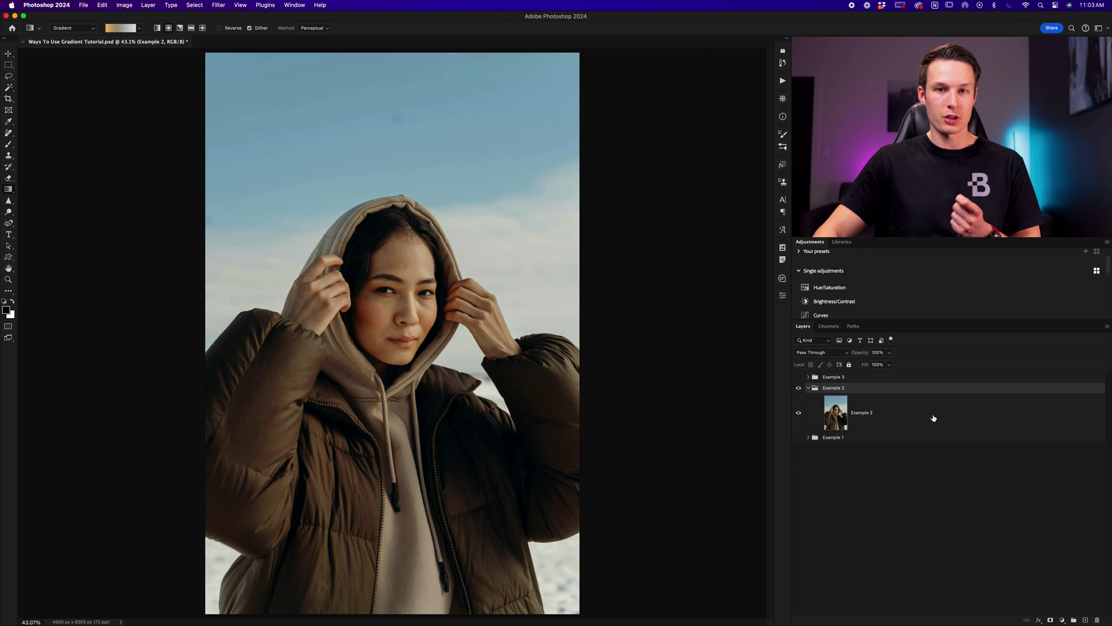
left_click(934, 418)
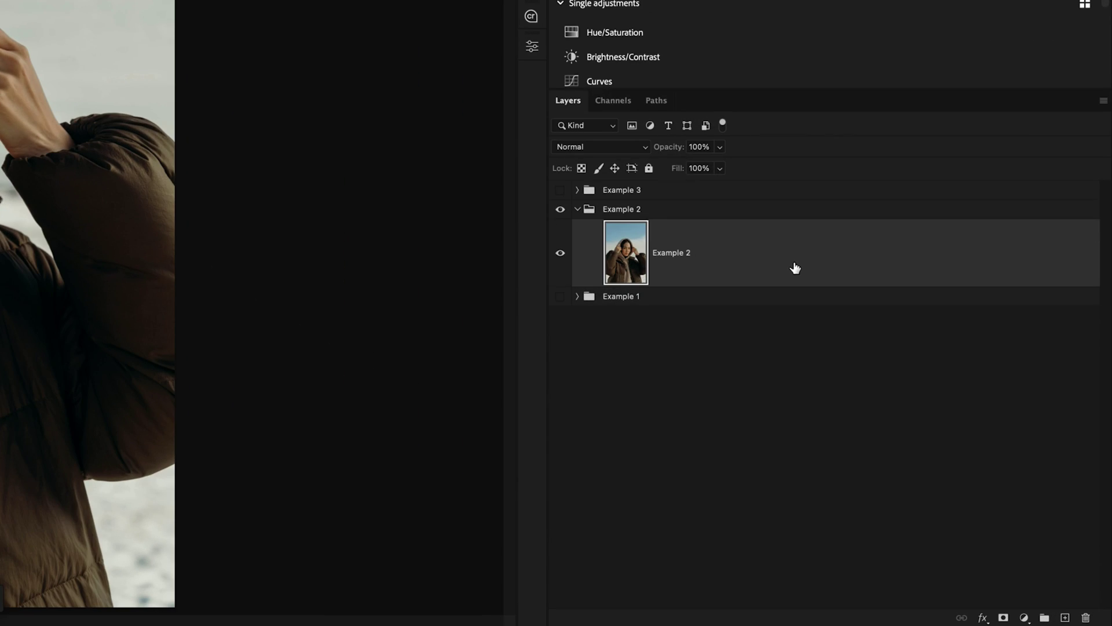
left_click(1004, 619)
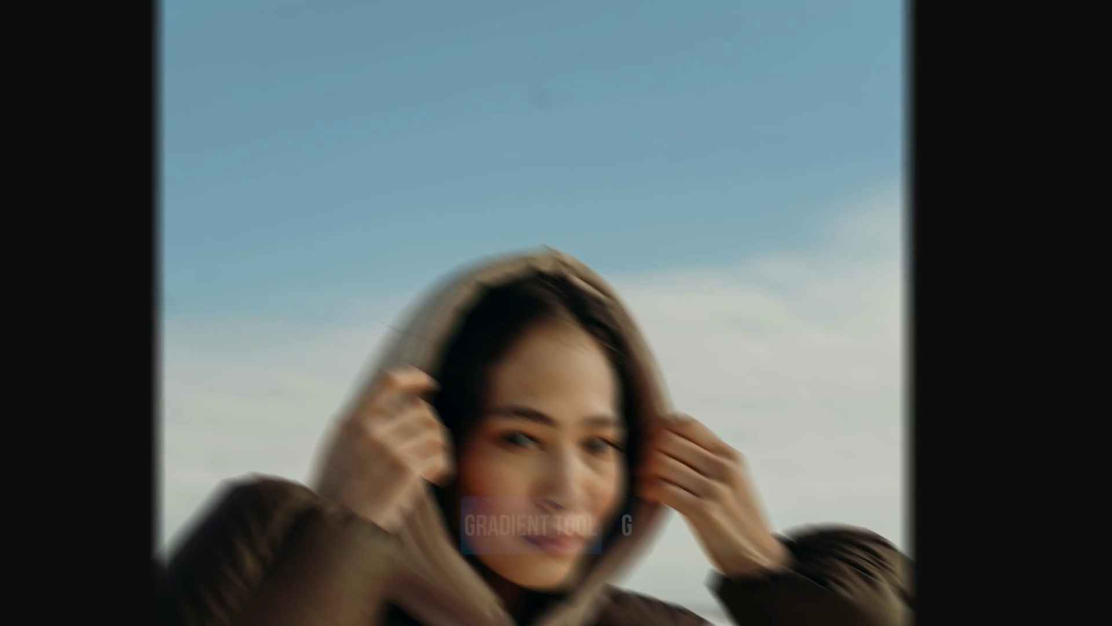
Pick the Gradient tool in standard Gradient mode with the black-to-transparent Basics preset
key("g")
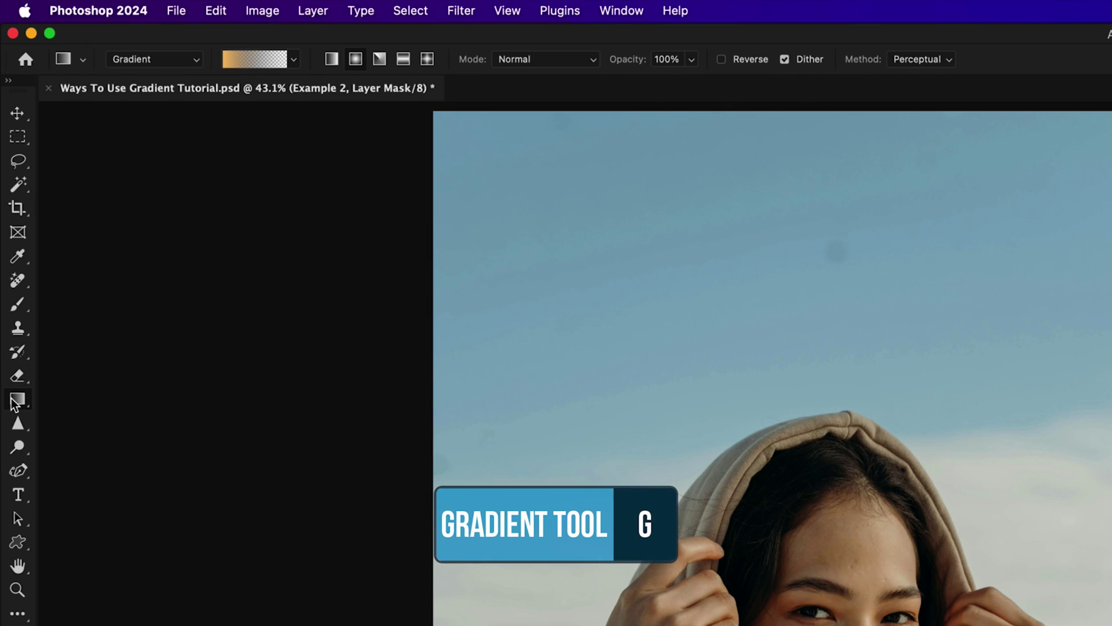
left_click(122, 59)
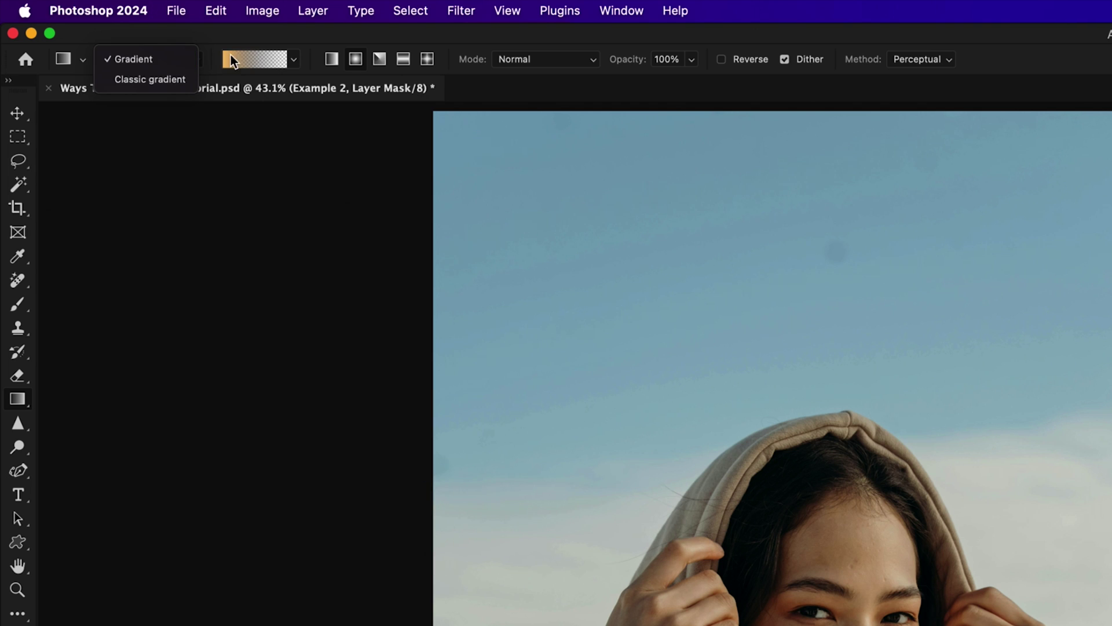
left_click(296, 62)
left_click(296, 62)
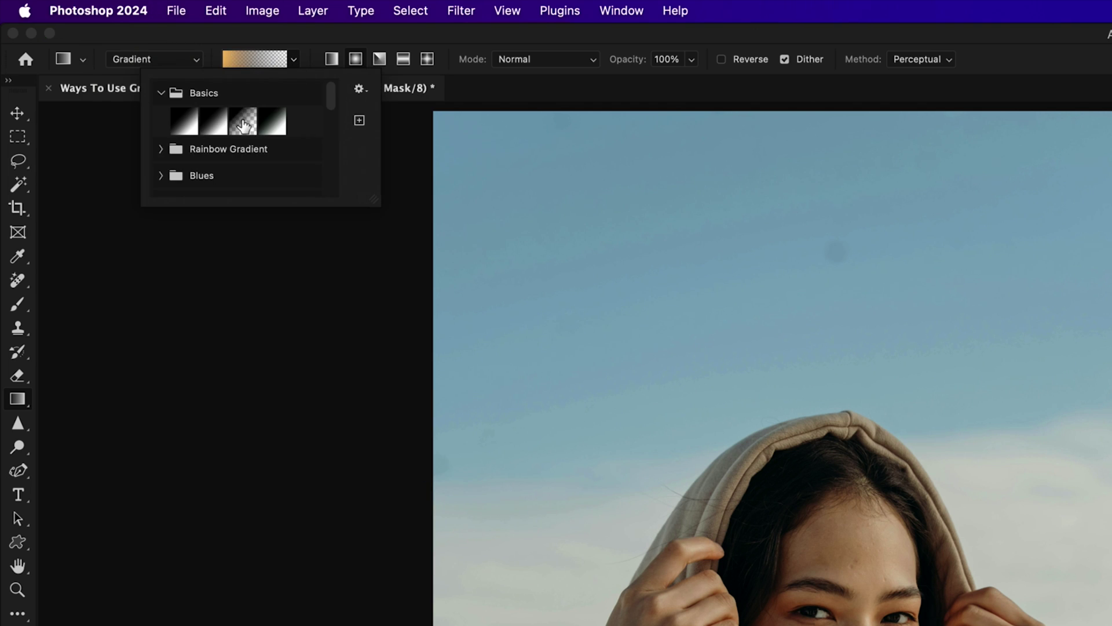
left_click(240, 121)
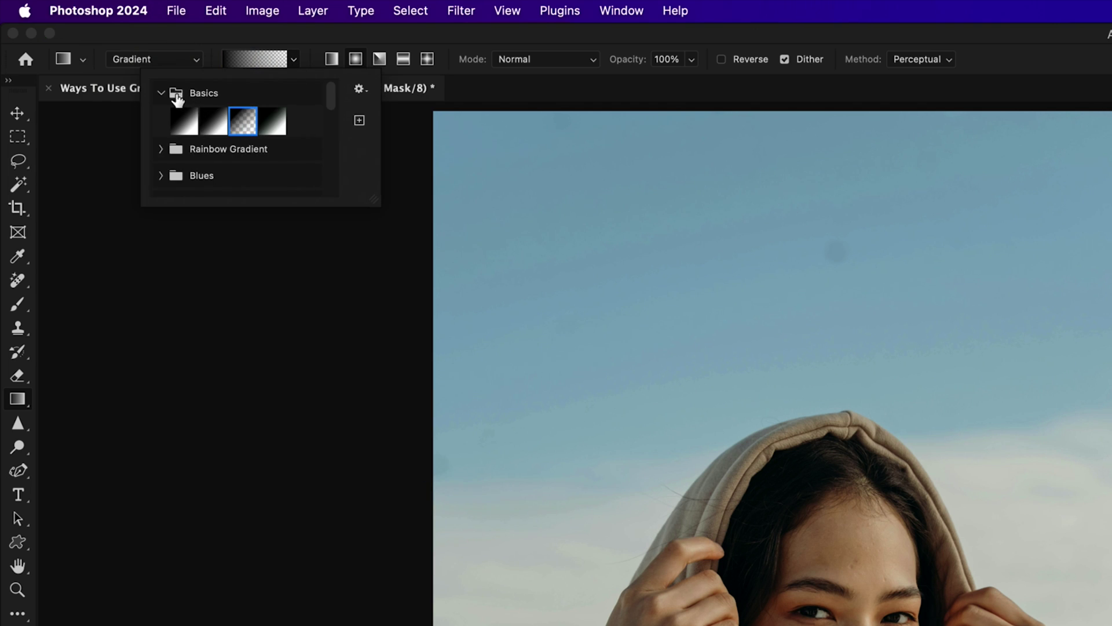
left_click(296, 60)
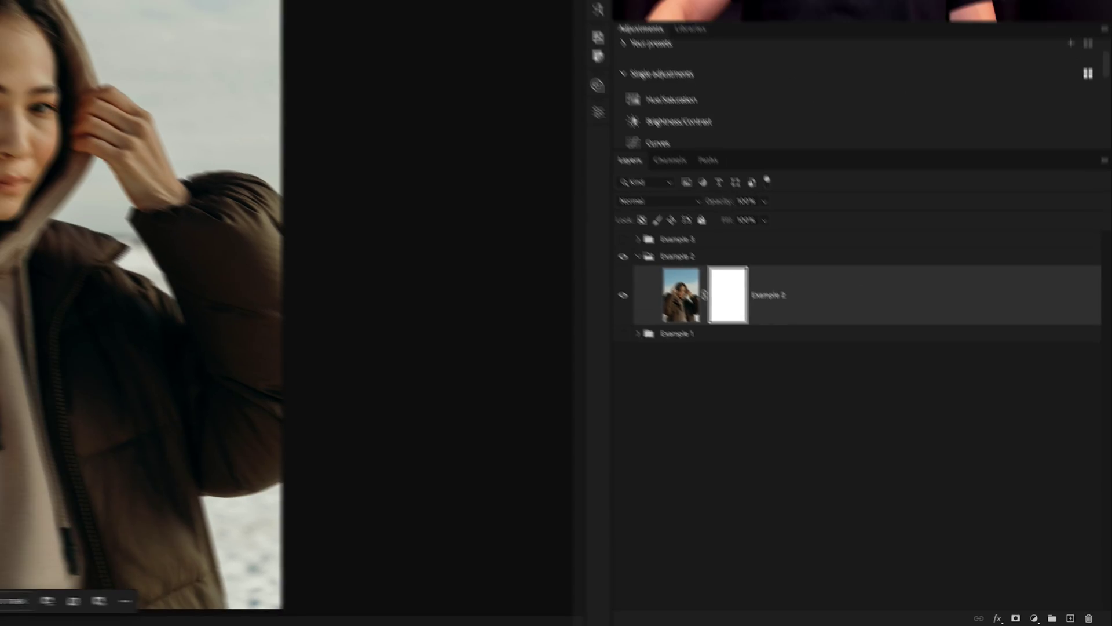
Draw a linear black fade down the Example 2 mask, ending at the woman's eyes
left_click_drag(376, 110, 373, 346)
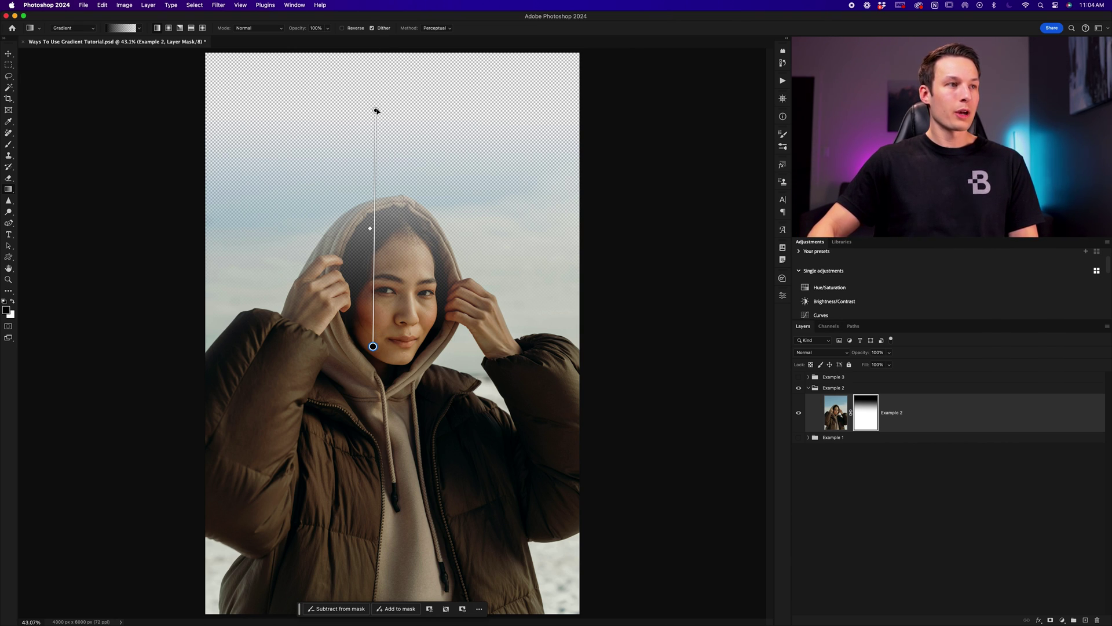
left_click_drag(376, 110, 378, 69)
left_click_drag(374, 346, 377, 290)
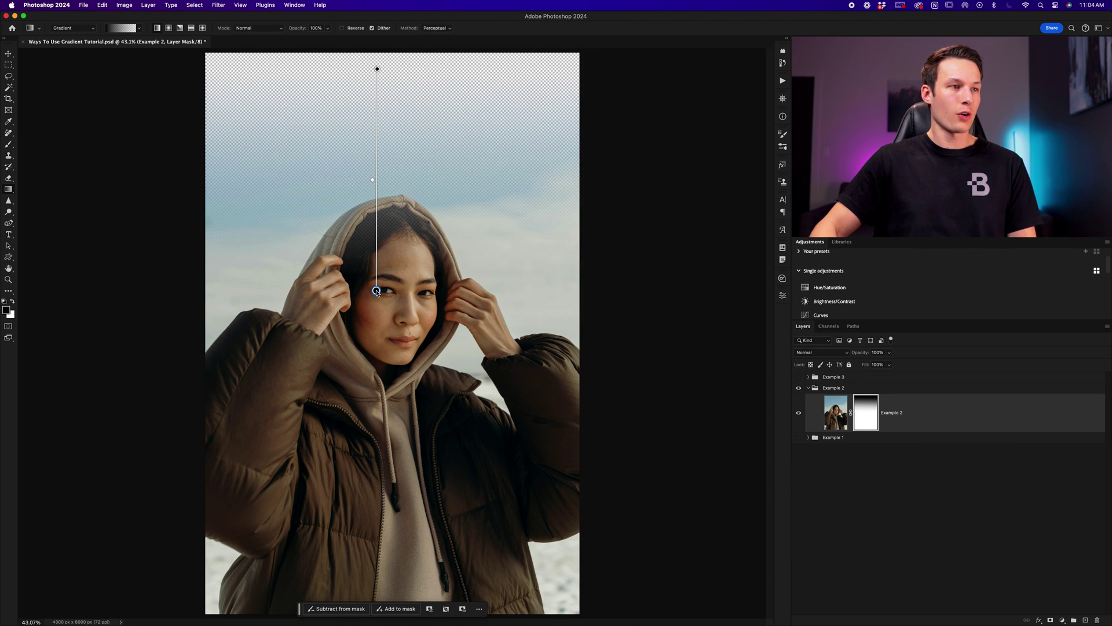
Hide the Example 2 group, show the Example 3 sunset silhouette photo, and select its layer
left_click(808, 388)
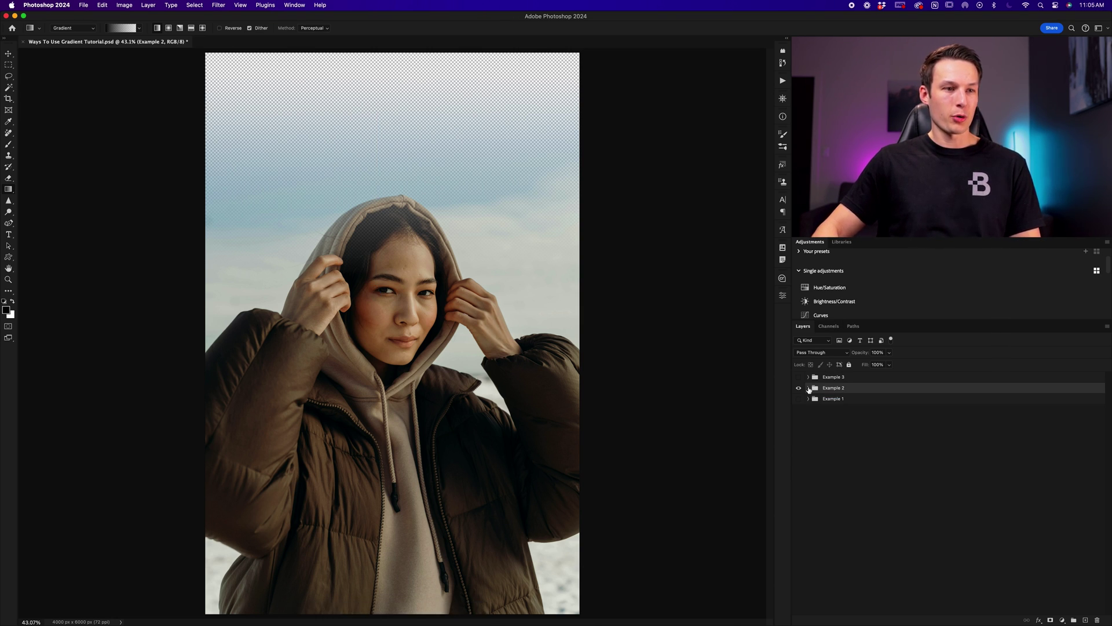
left_click(809, 377)
left_click(799, 426)
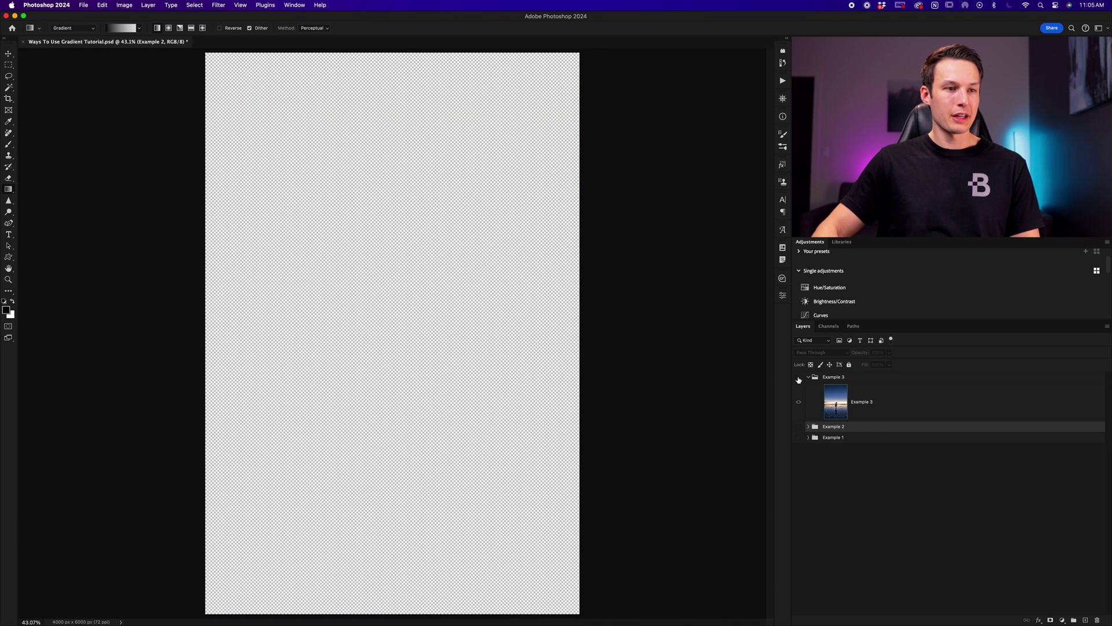
left_click(799, 377)
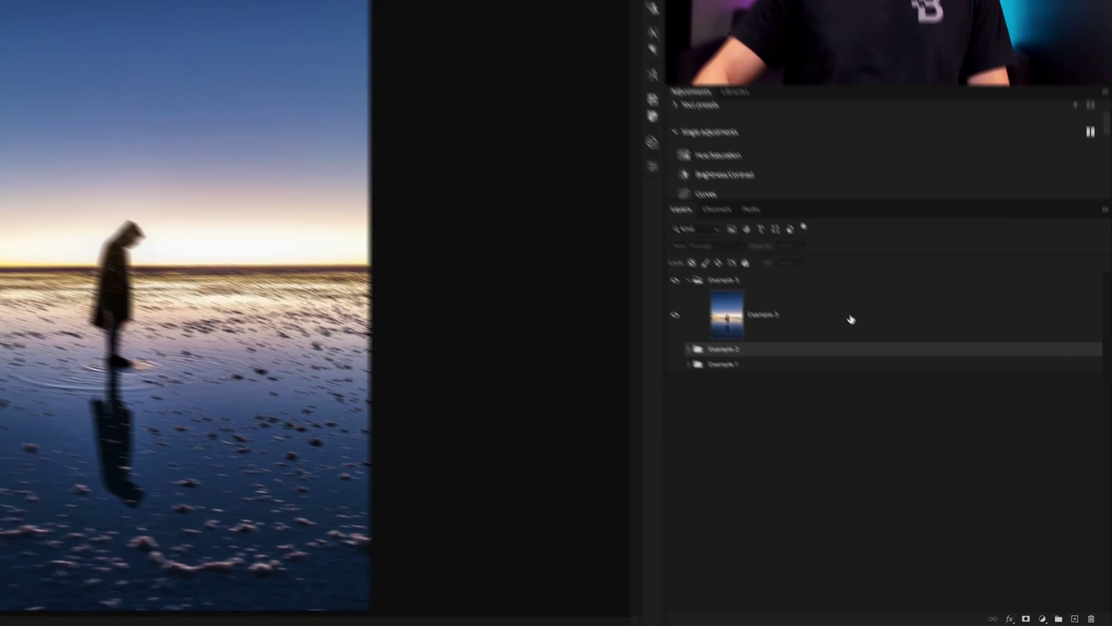
left_click(923, 405)
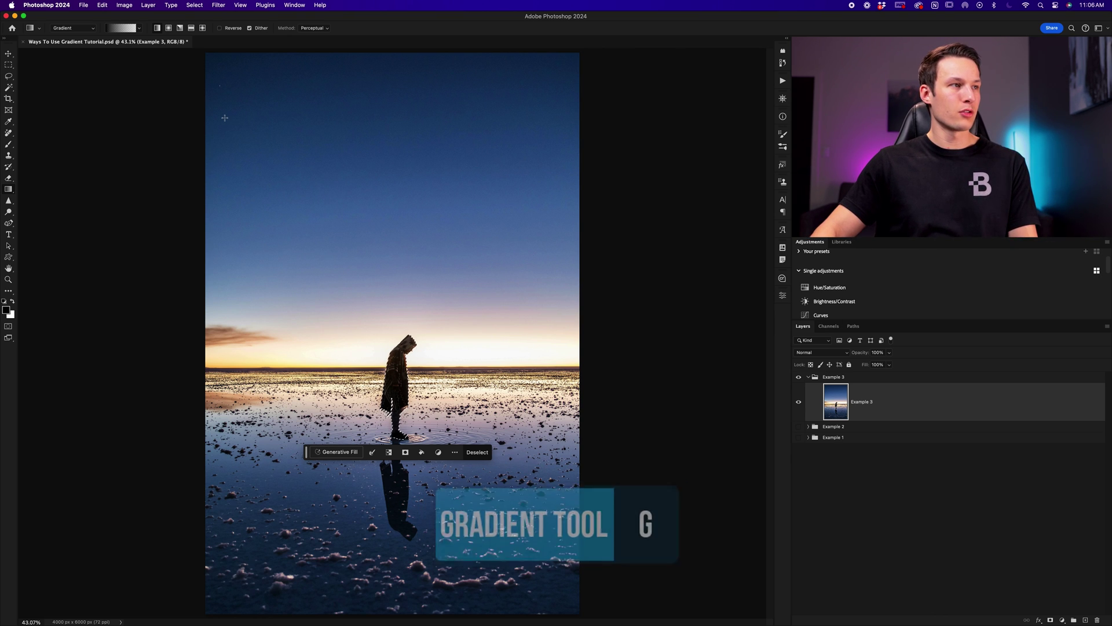
Drag a black-to-white radial gradient outward from the hooded figure, then target the new layer's mask
left_click(140, 28)
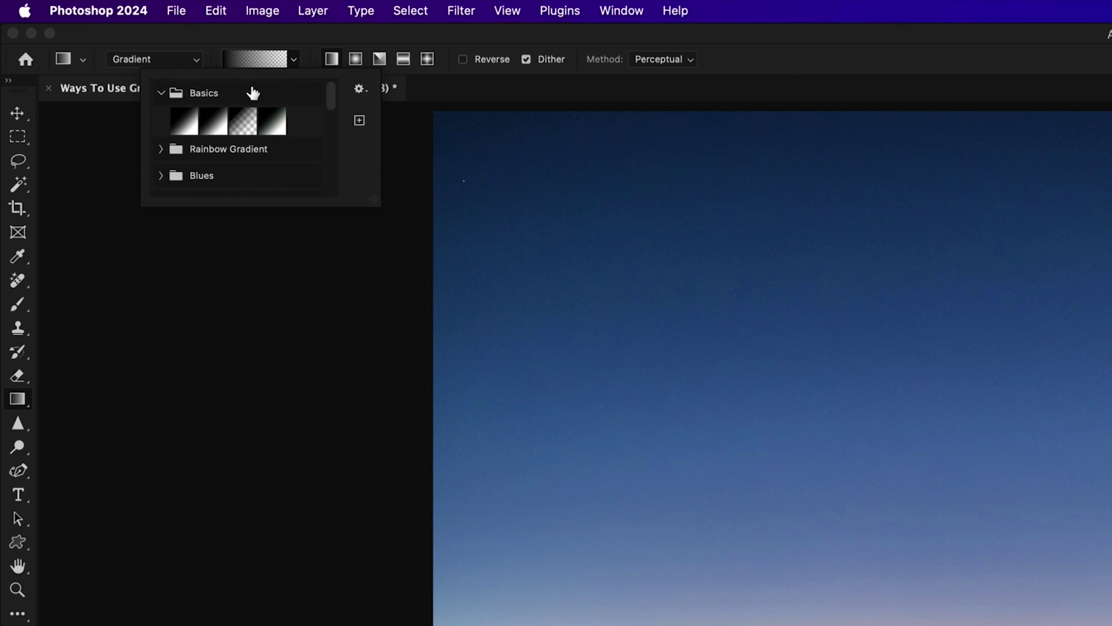
left_click(87, 57)
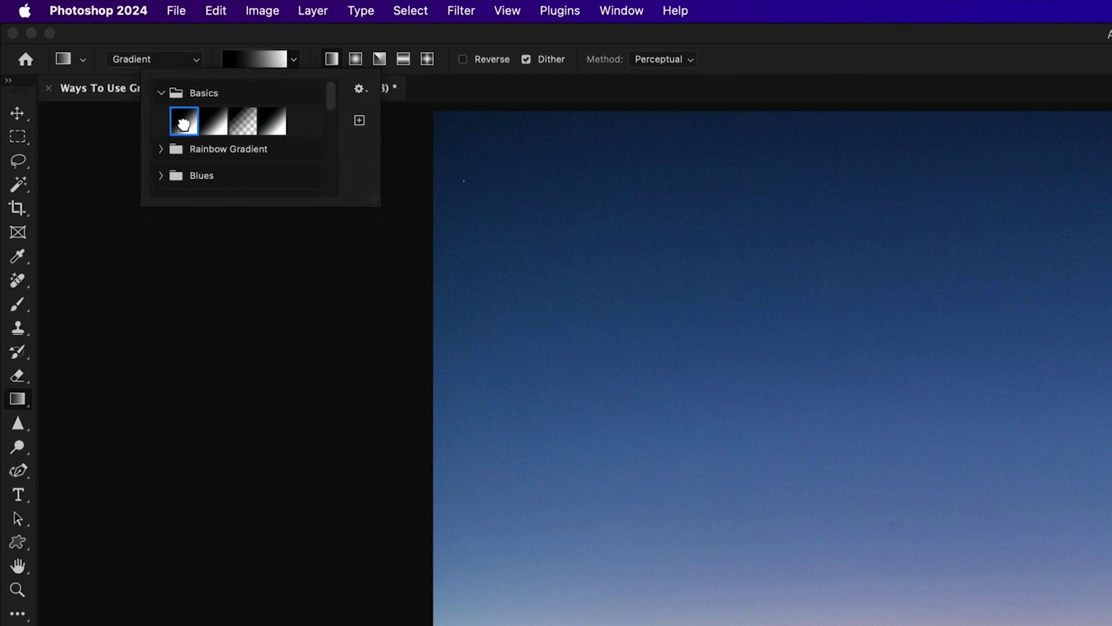
left_click(355, 61)
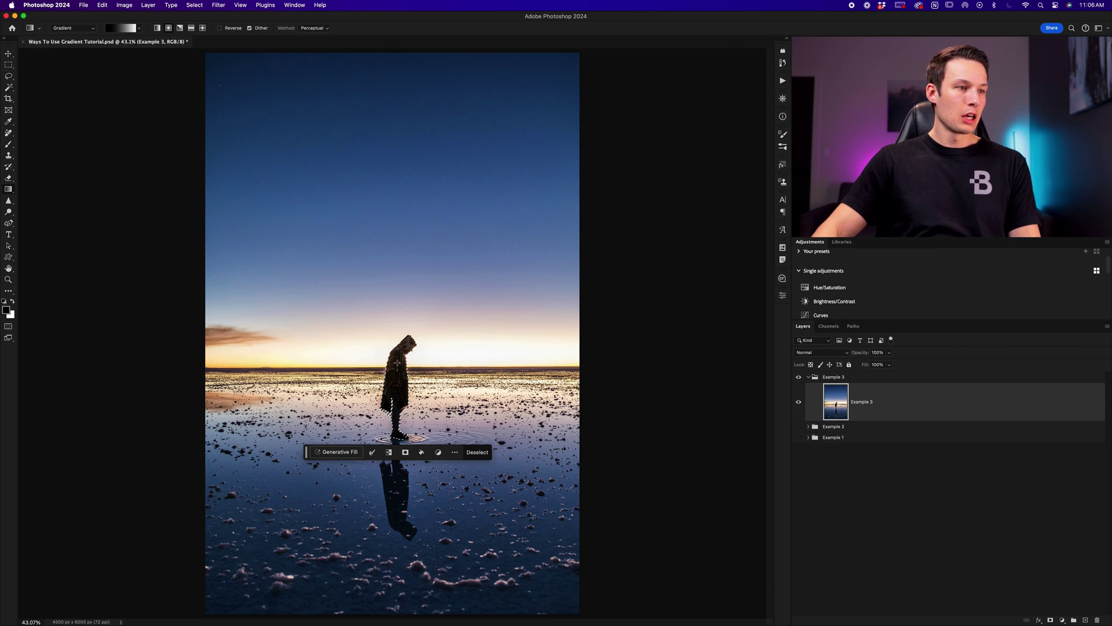
left_click_drag(396, 363, 549, 565)
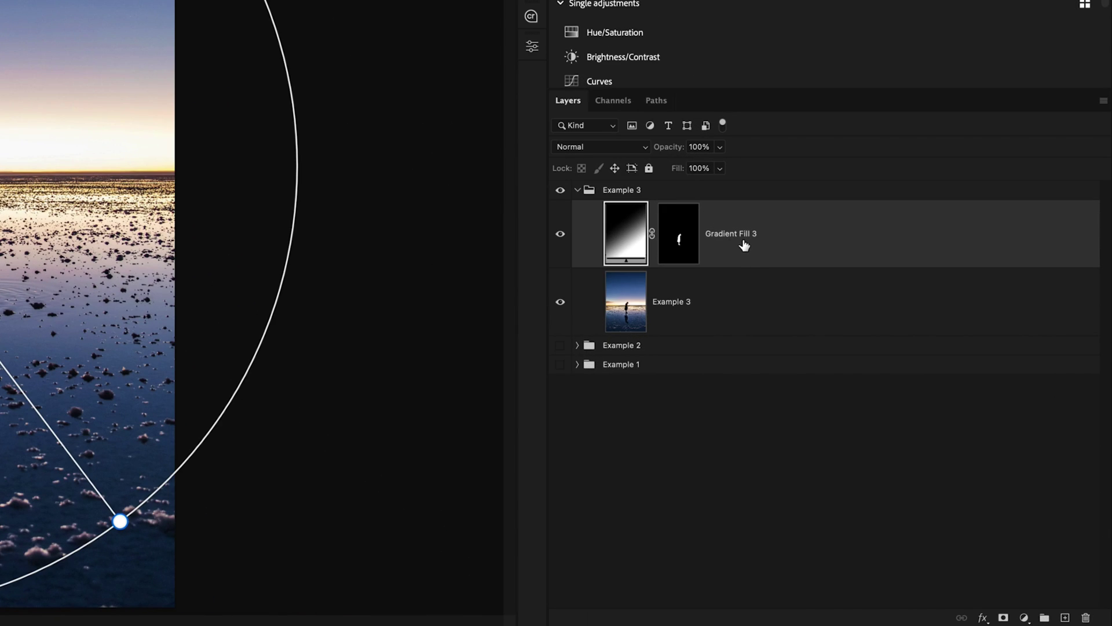
left_click(688, 239)
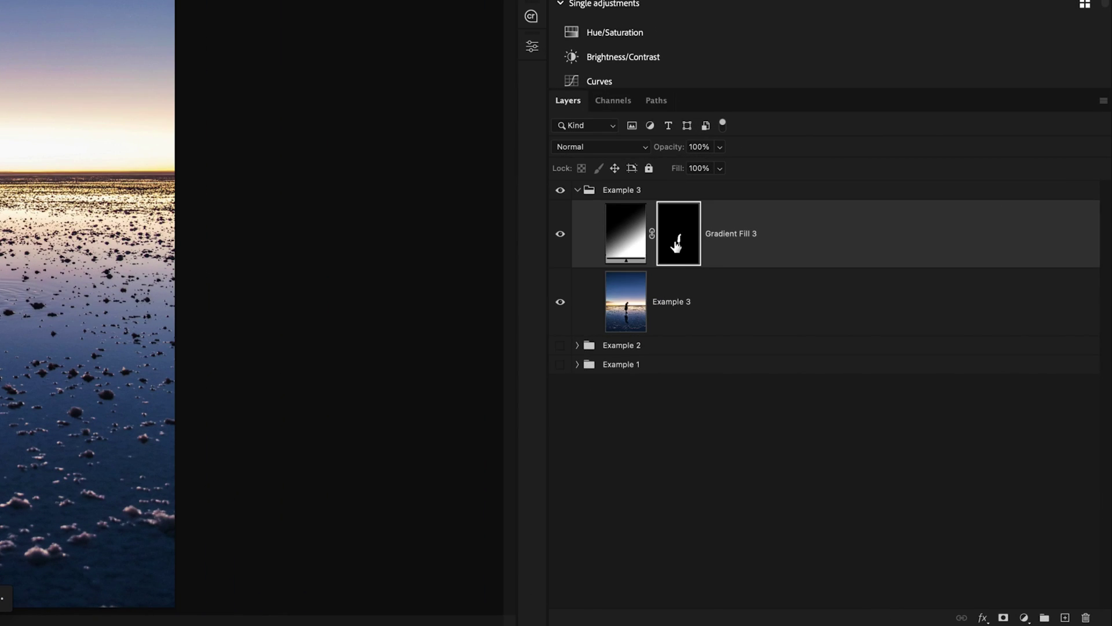
Invert the Gradient Fill 3 mask and set the layer's blend mode to Soft Light
key("ctrl+i")
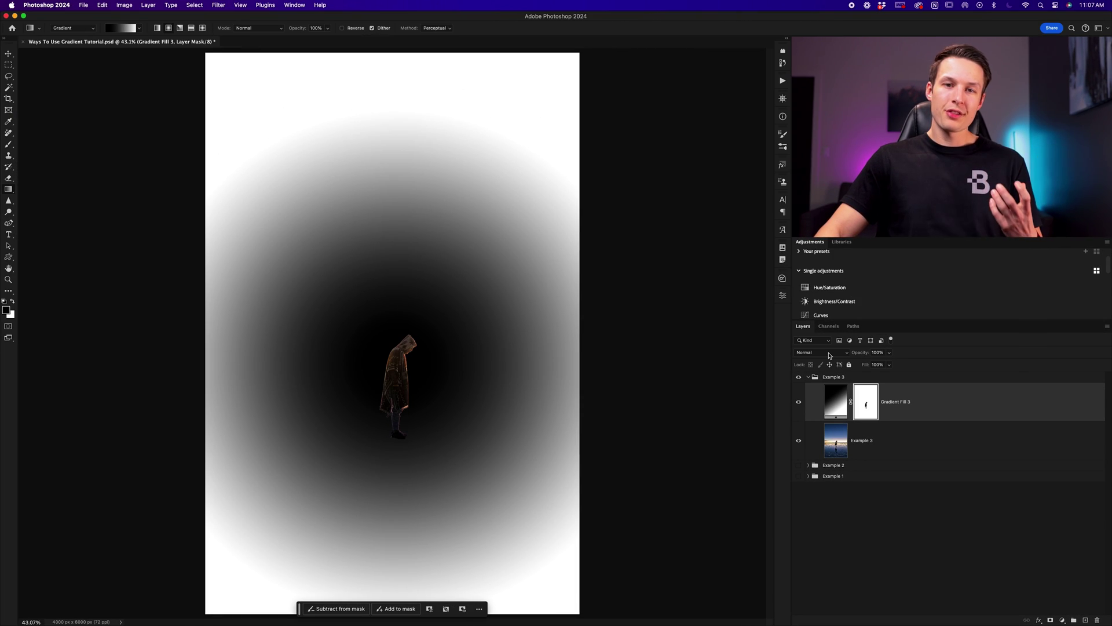
left_click(829, 356)
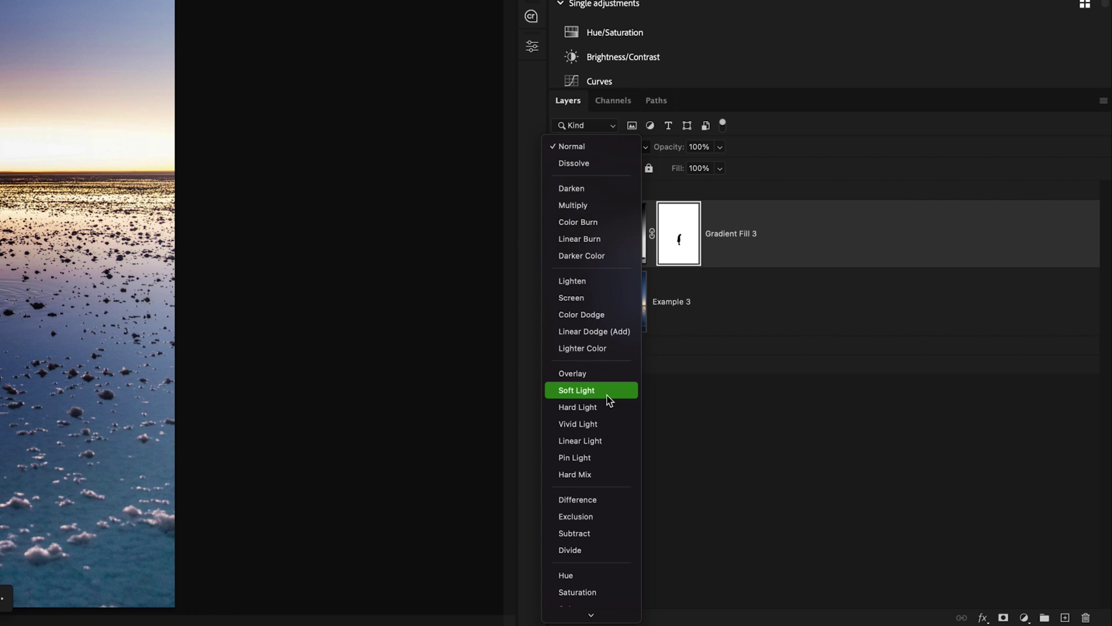
left_click(608, 394)
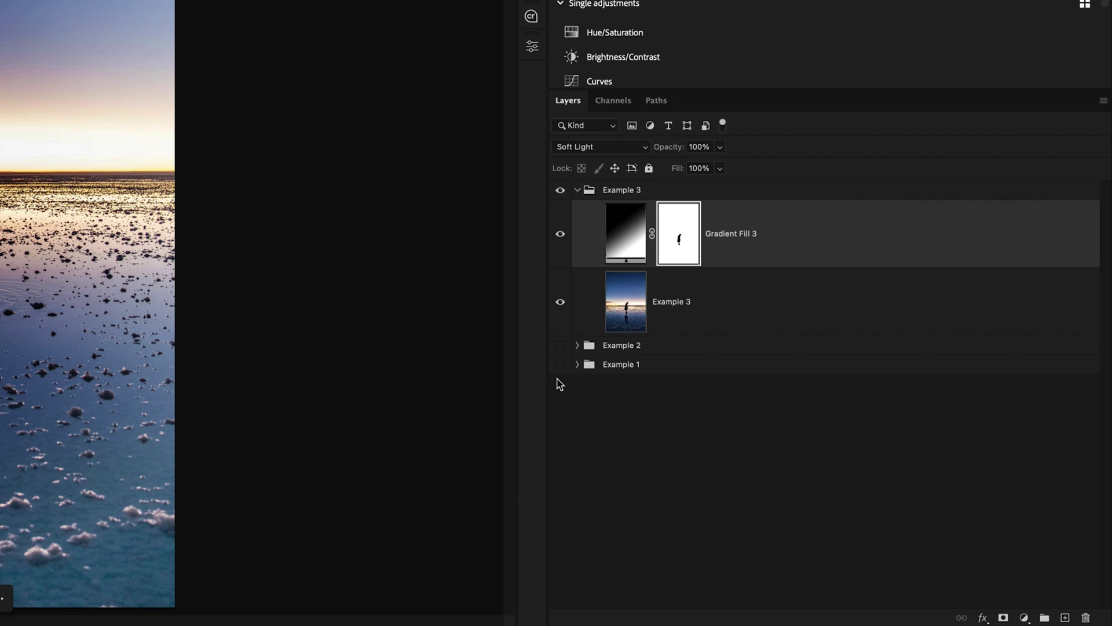
left_click(618, 240)
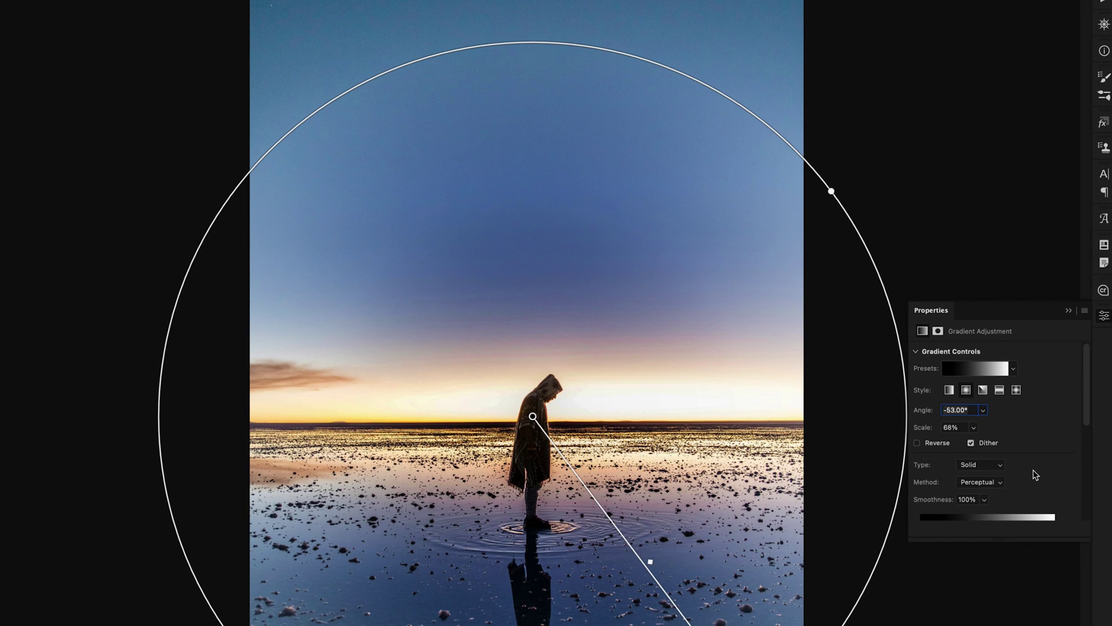
Set the gradient's centre colour stop to orange df8c34
scroll(1033, 429, "down", 4)
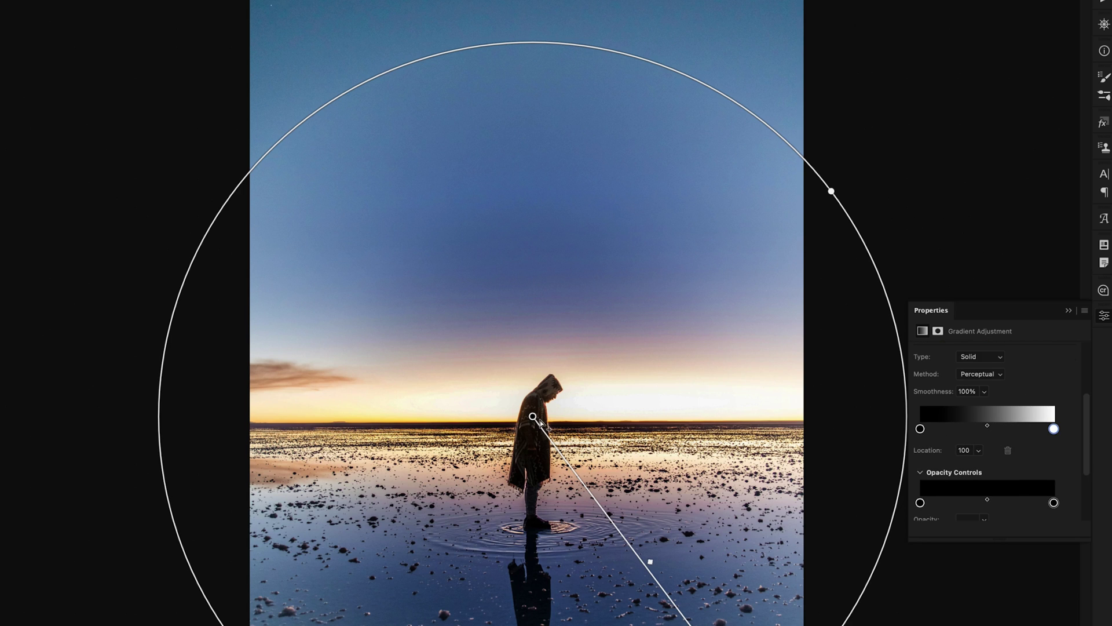
left_click(920, 429)
double_click(920, 429)
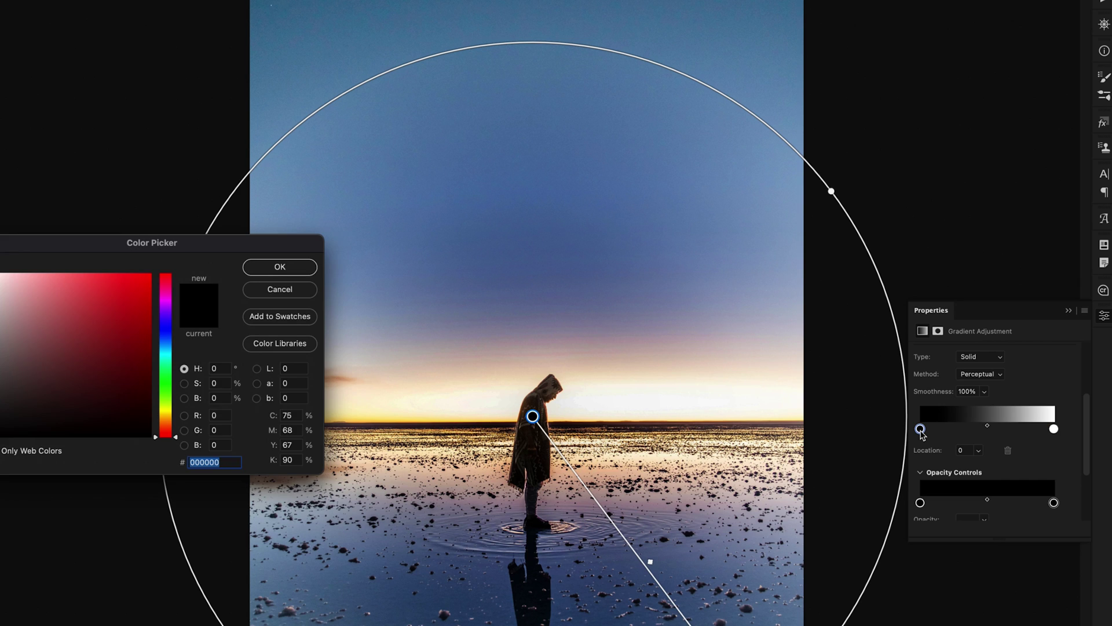
left_click_drag(153, 237, 814, 36)
left_click_drag(824, 233, 827, 217)
left_click_drag(768, 133, 766, 91)
left_click_drag(829, 220, 830, 225)
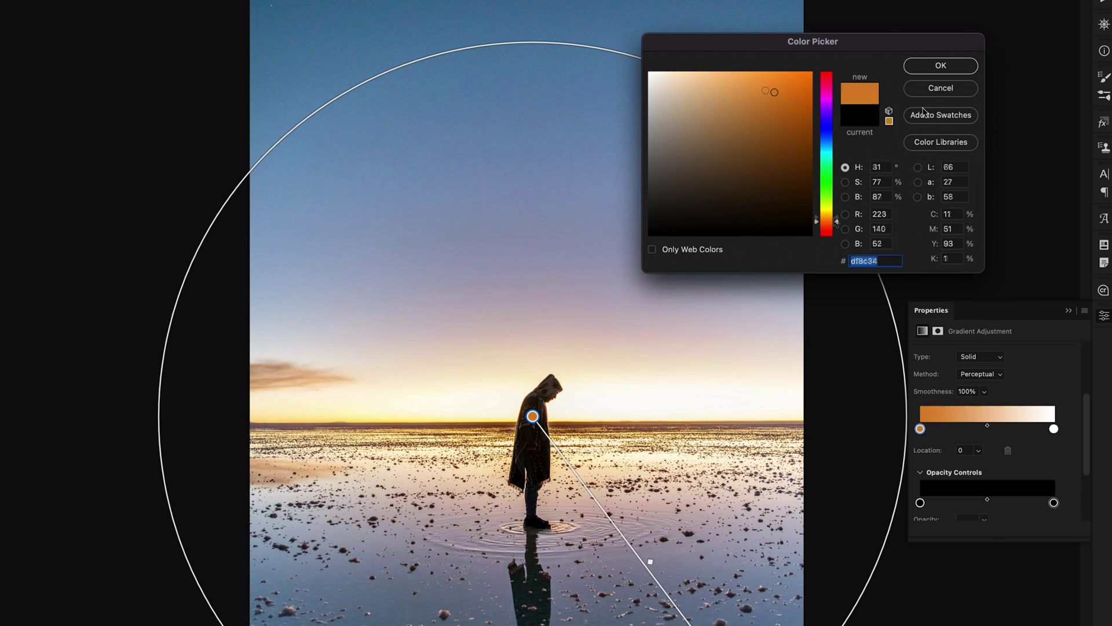
left_click(941, 65)
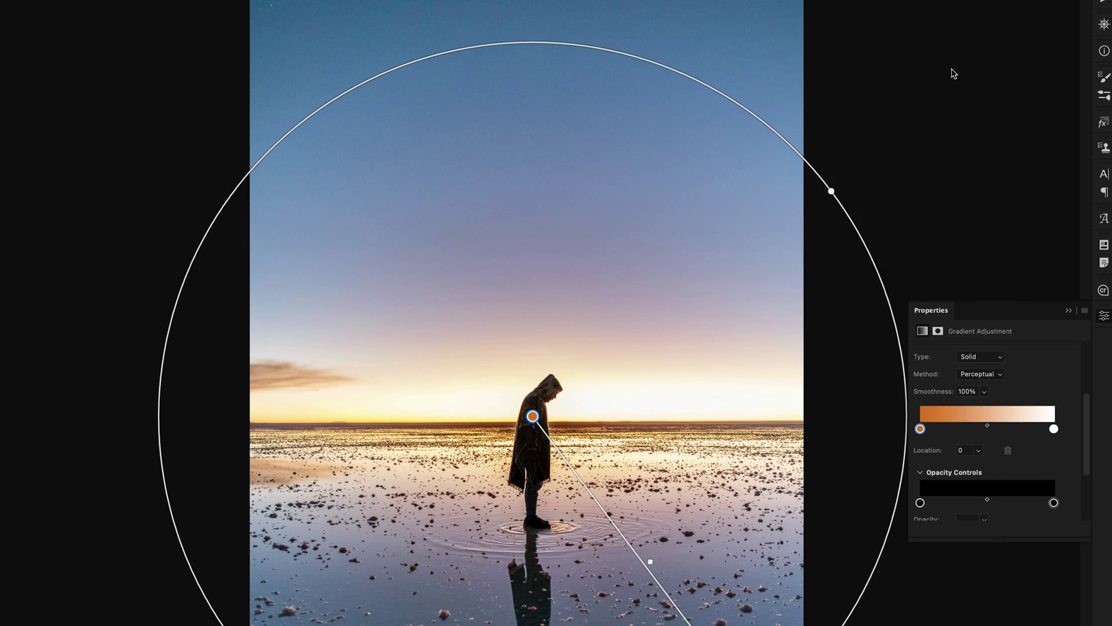
Set the gradient's outer colour stop to black
double_click(1054, 429)
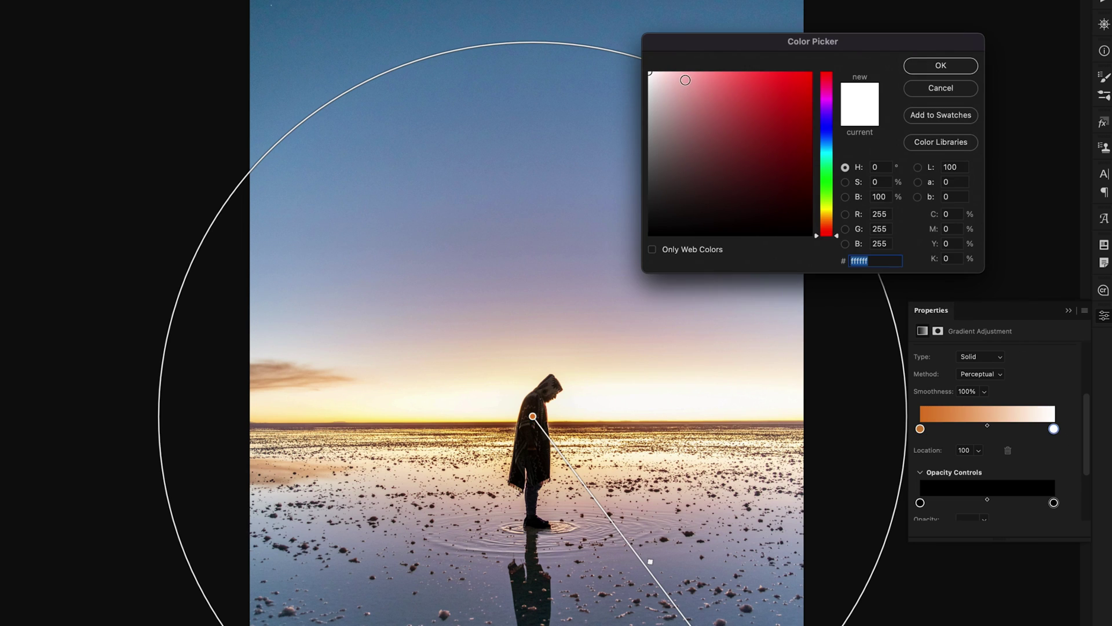
mouse_move(685, 80)
left_mouse_down()
mouse_move(609, 208)
mouse_move(602, 244)
left_mouse_up()
left_click(965, 65)
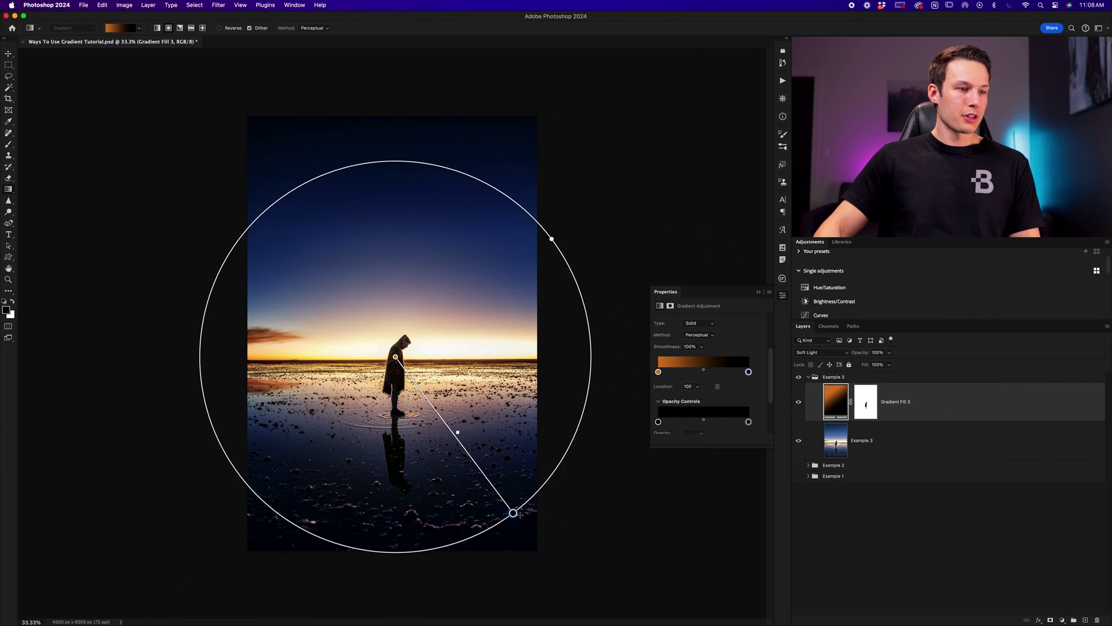
Stretch the radial glow past the image edges and lower Gradient Fill 3's opacity to 87%
left_click_drag(513, 512, 628, 614)
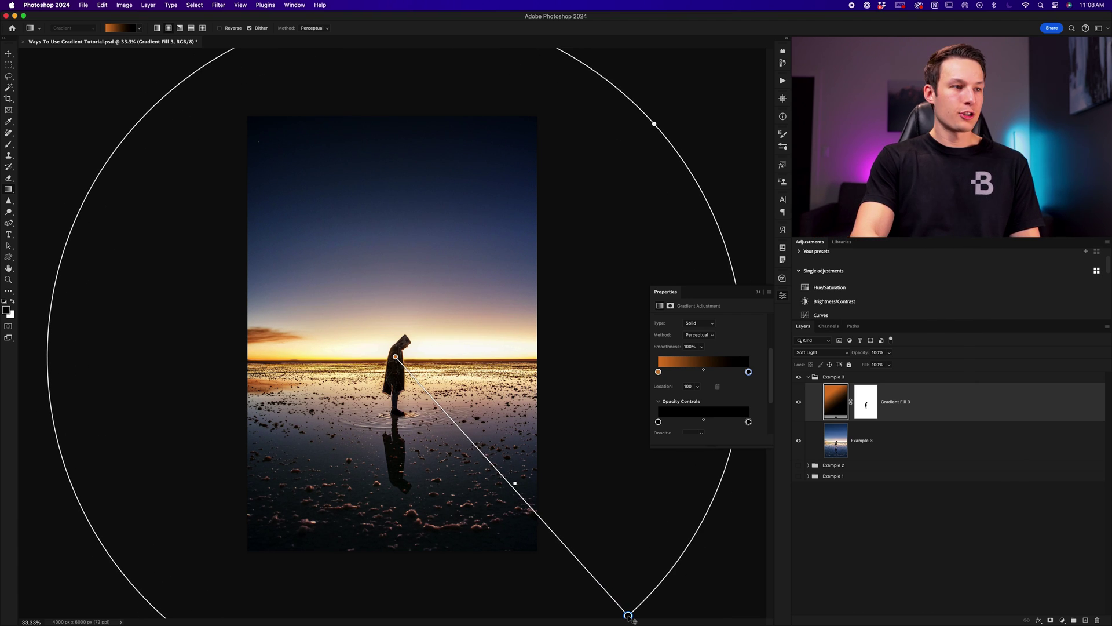
key("super+minus")
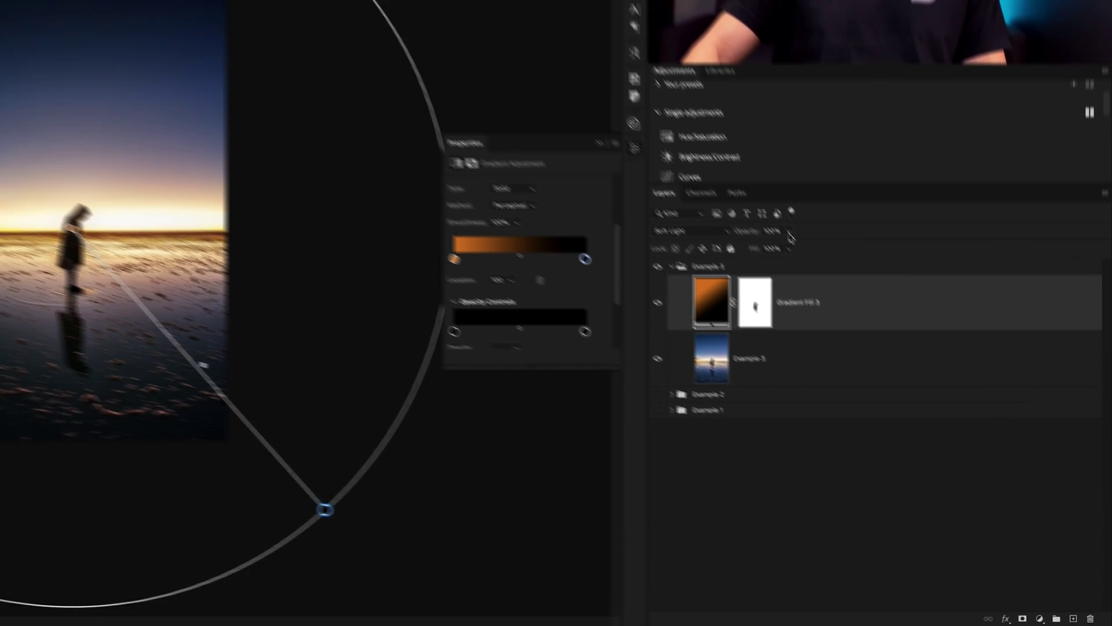
left_click(890, 353)
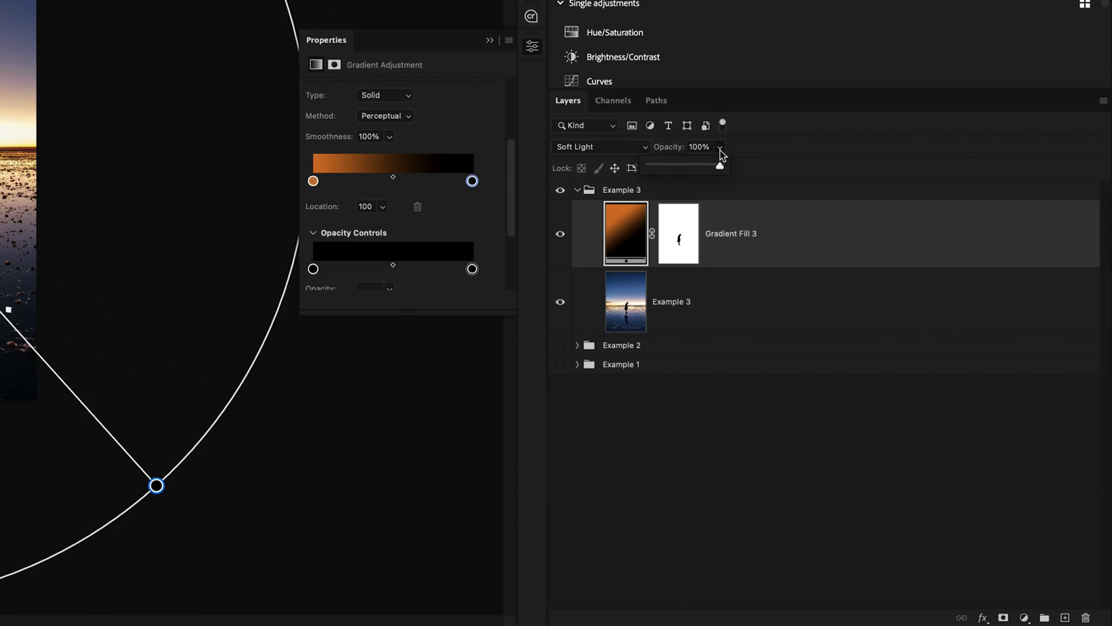
left_click_drag(891, 365, 889, 364)
mouse_move(718, 169)
left_mouse_down()
mouse_move(688, 170)
mouse_move(705, 170)
left_mouse_up()
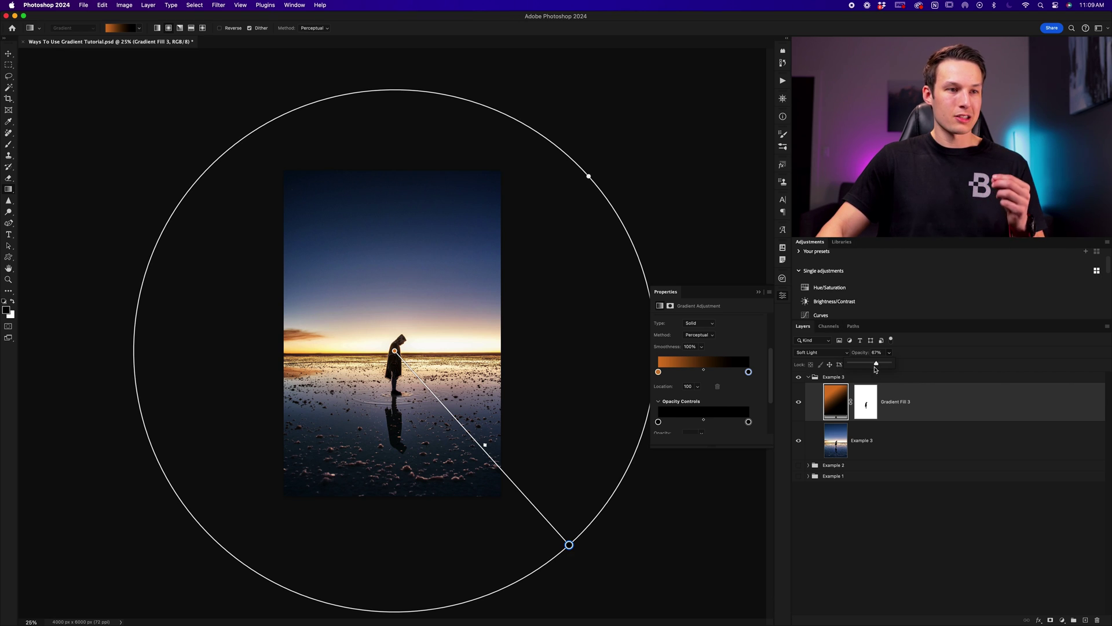
left_click(799, 402)
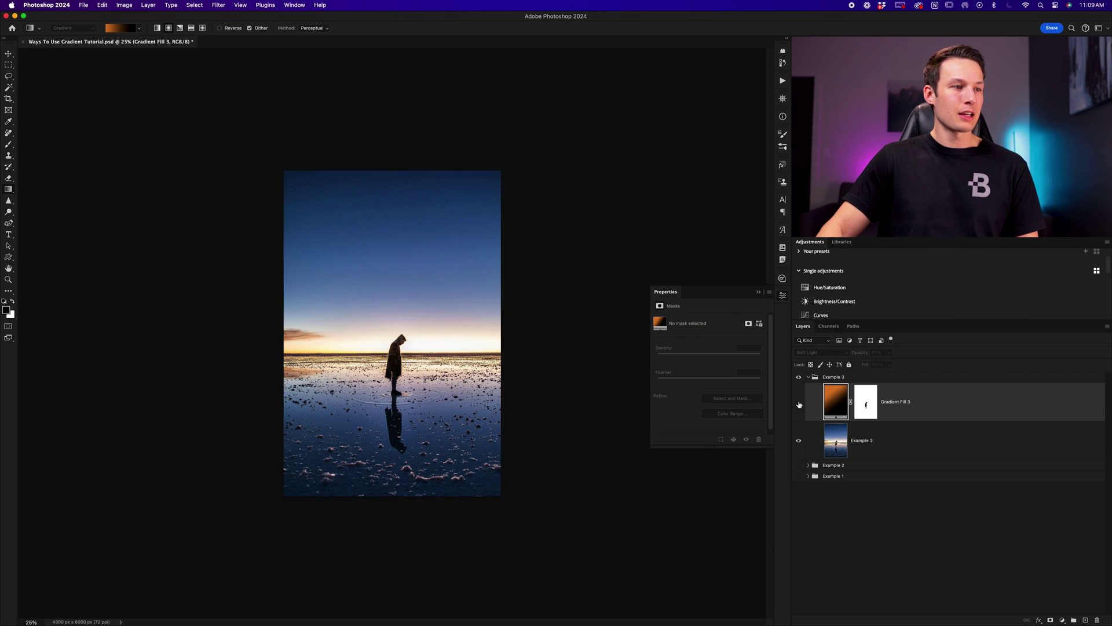
left_click(799, 402)
left_click(914, 442)
left_click(802, 404)
left_click(801, 404)
left_click(802, 403)
left_click(801, 404)
left_click(801, 404)
left_click(802, 404)
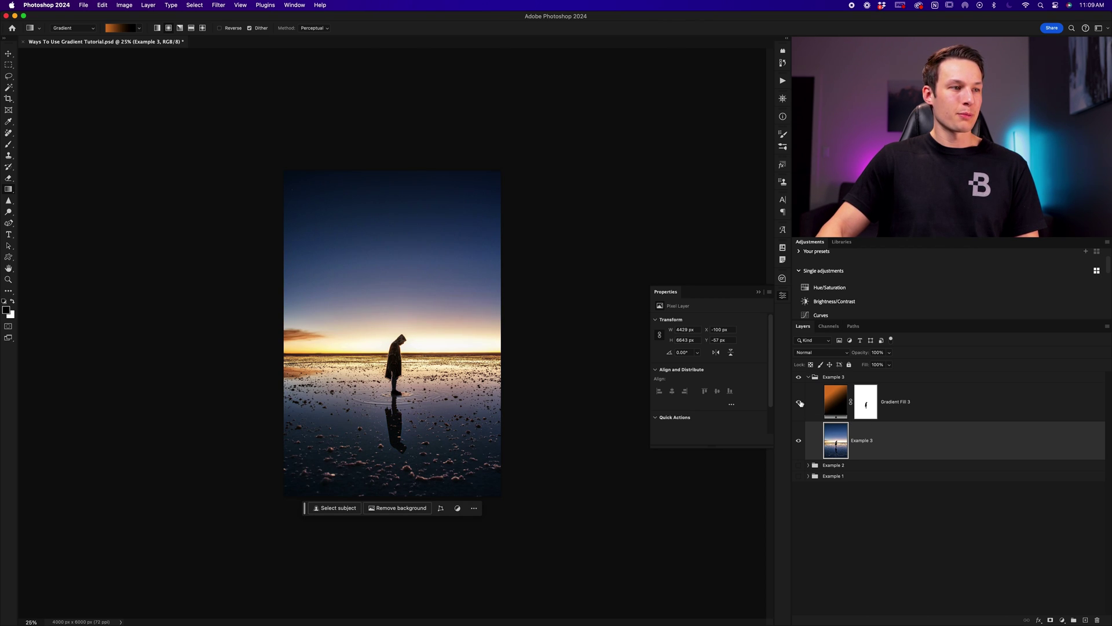